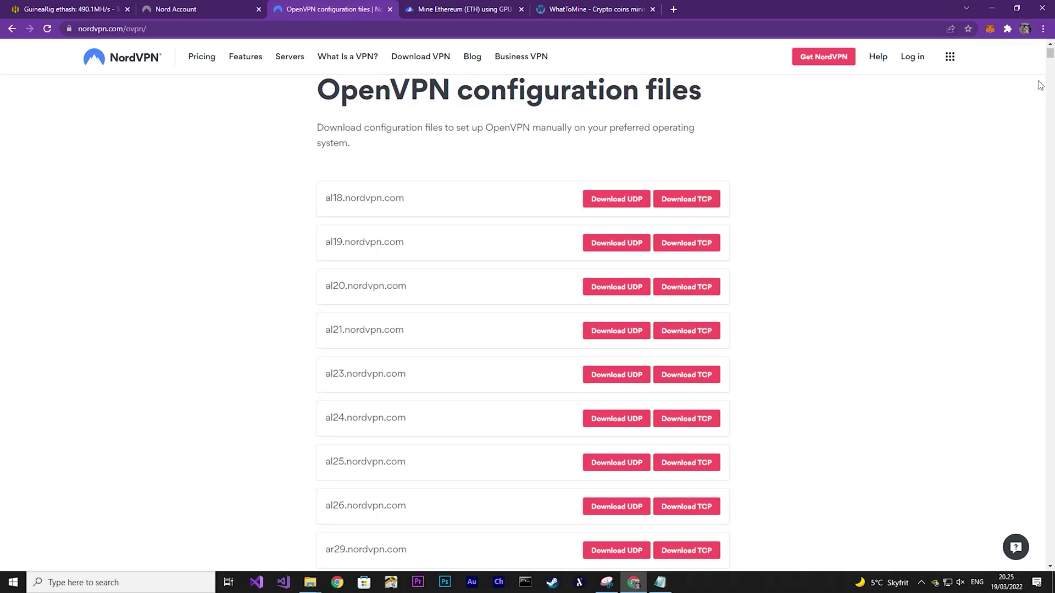
Search the NordVPN config list and scroll down to the Swedish se393–se487 server rows
{"action": "left_click_drag", "start_coordinate": [1050, 55], "coordinate": [1050, 97]}
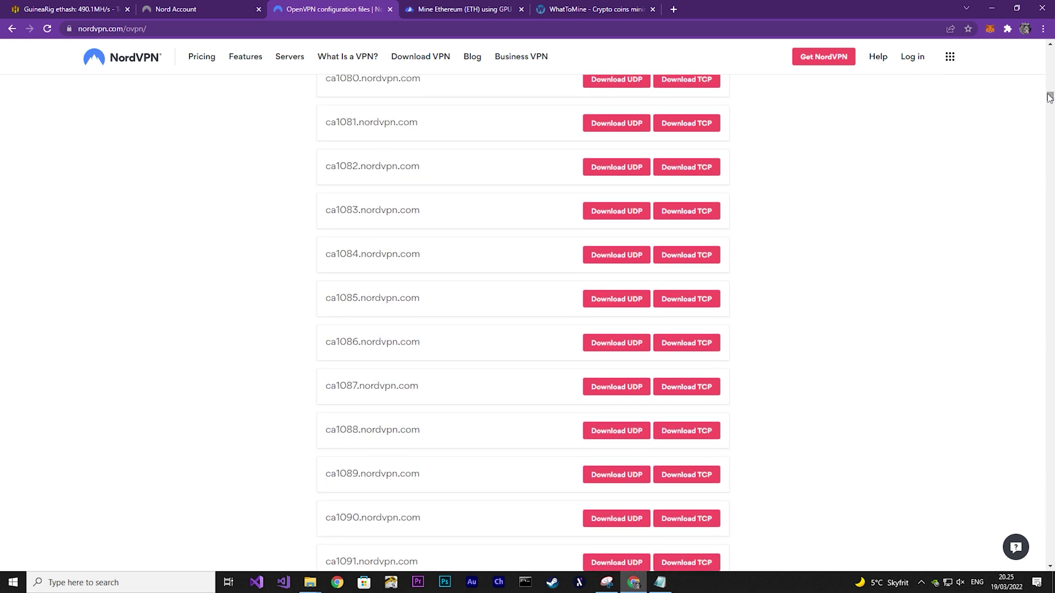
{"action": "key", "text": "ctrl+f"}
{"action": "type", "text": "se"}
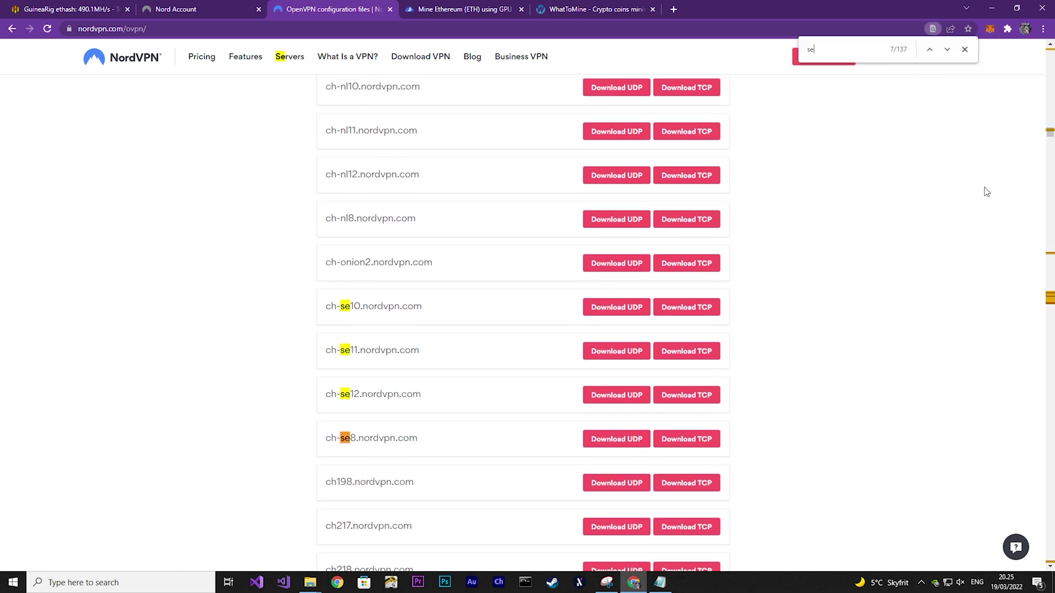
{"action": "key", "text": "Return"}
{"action": "key", "text": "Return"}
{"action": "key", "text": "Return"}
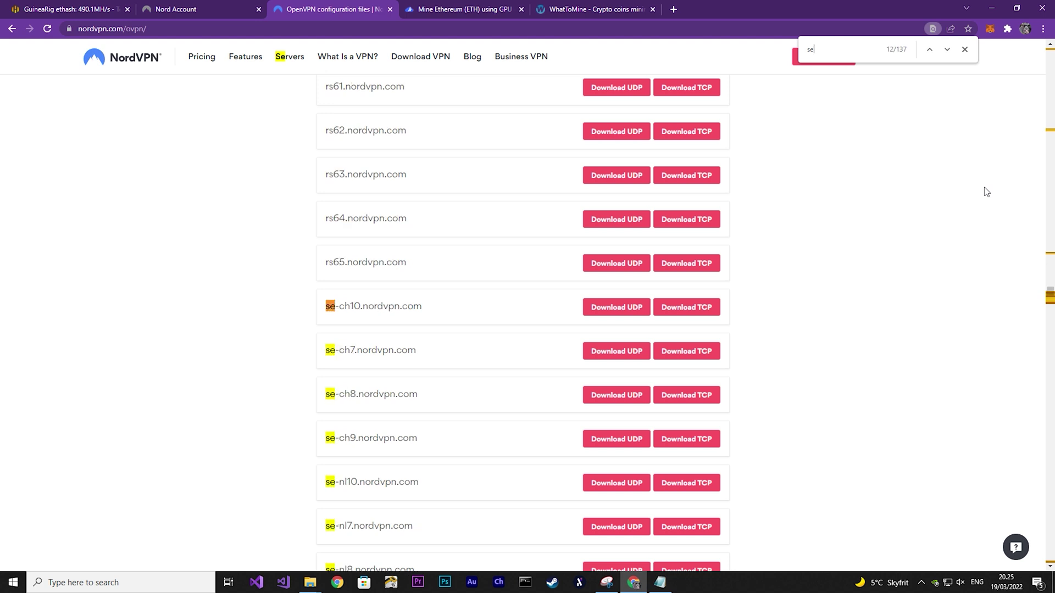
{"action": "scroll", "coordinate": [987, 192], "scroll_direction": "down", "scroll_amount": 10}
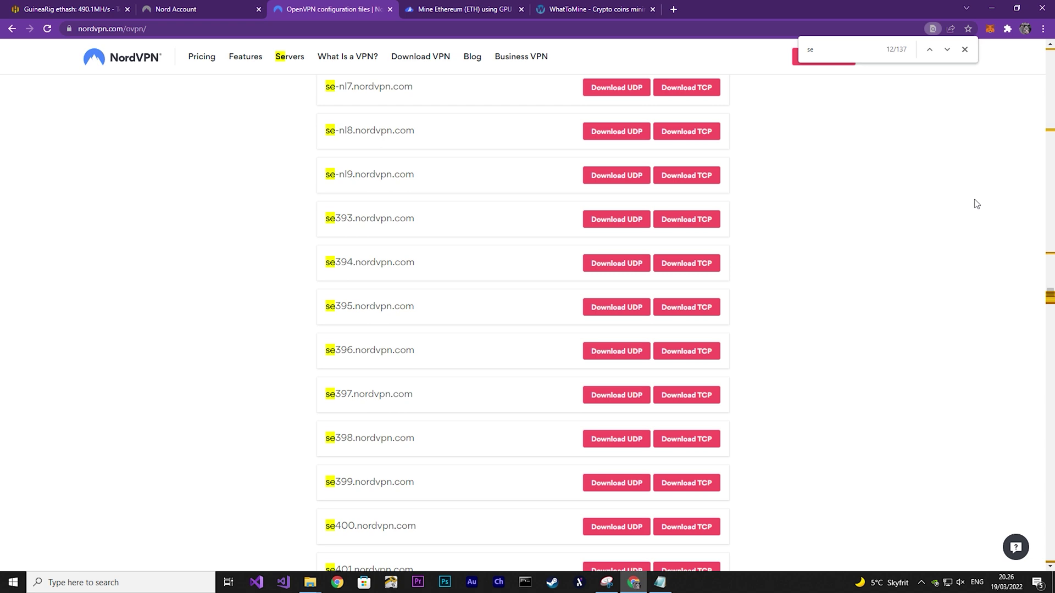
{"action": "scroll", "coordinate": [976, 204], "scroll_direction": "down", "scroll_amount": 10}
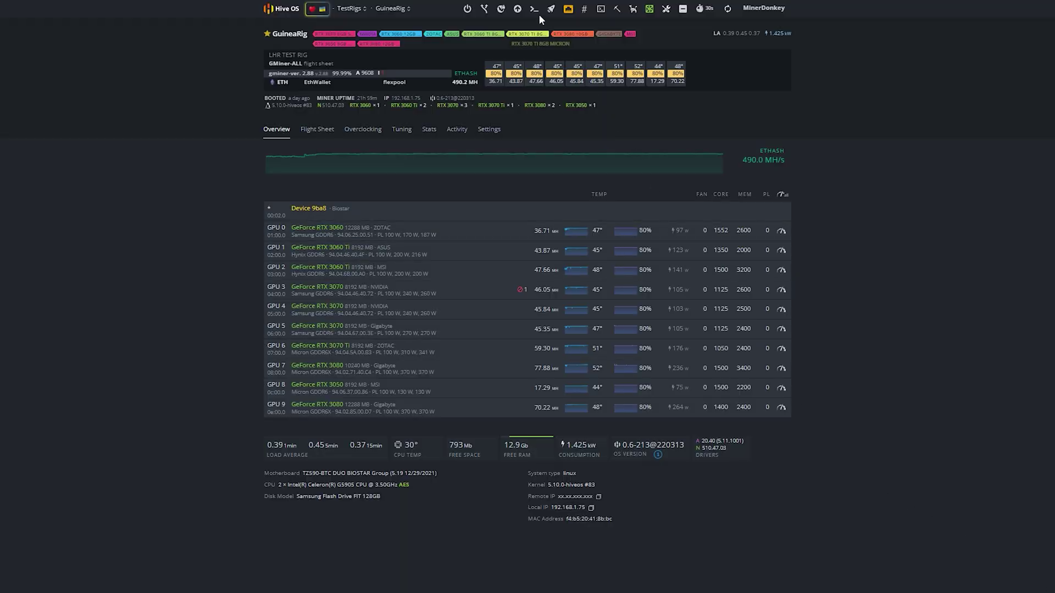
Rerun the recent wget stratum-ping download command on the GuineaRig worker
{"action": "left_click", "coordinate": [536, 10]}
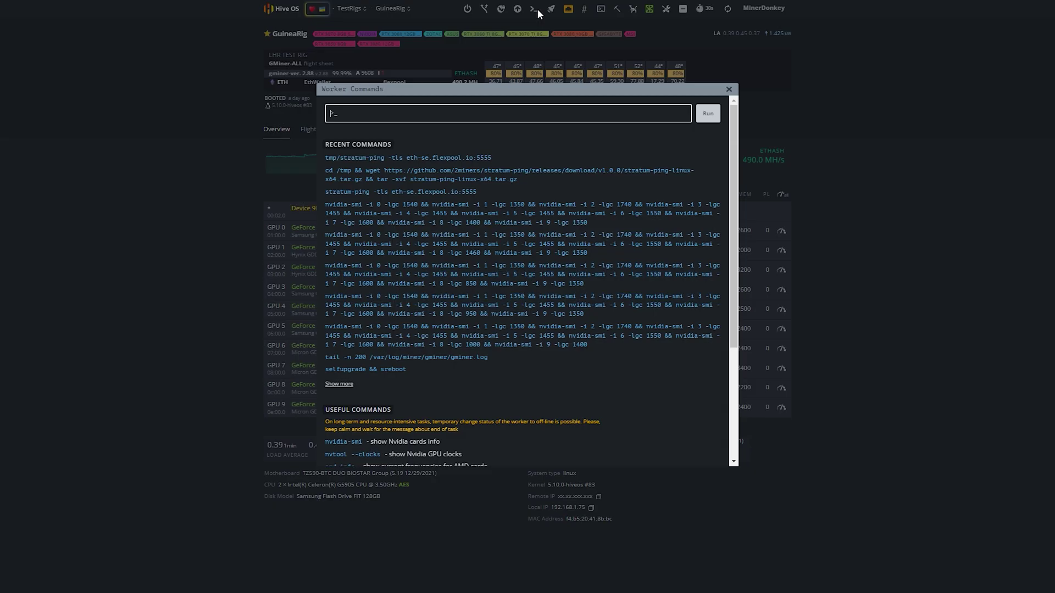
{"action": "left_click", "coordinate": [501, 176]}
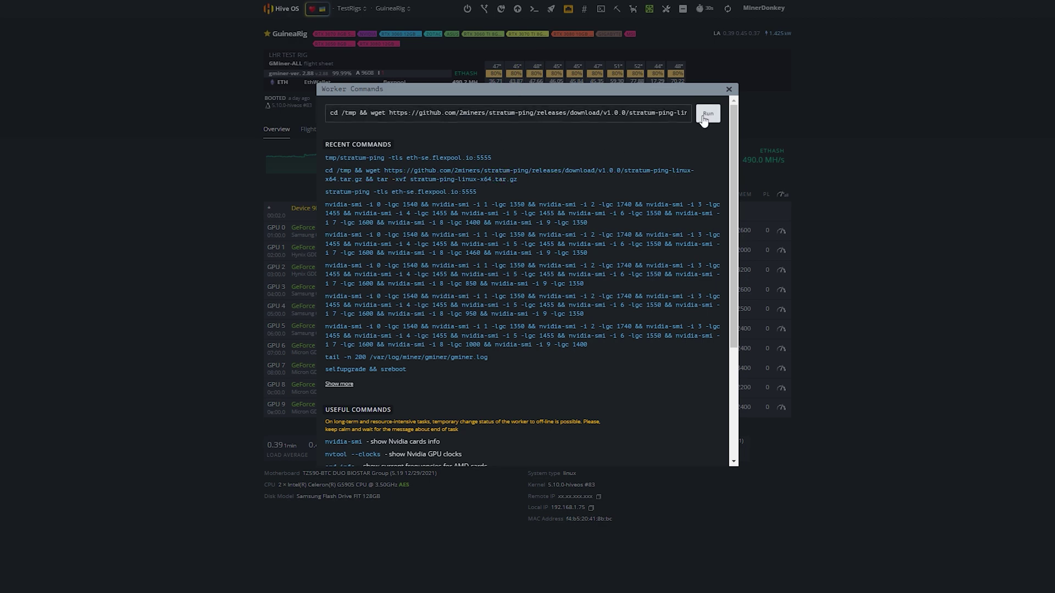
{"action": "left_click", "coordinate": [708, 113]}
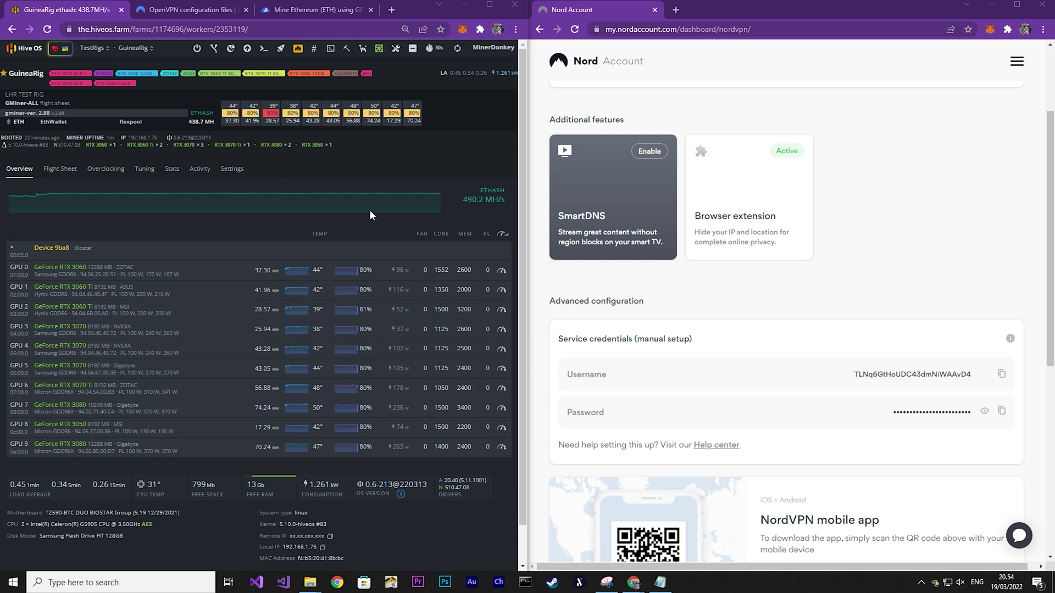
Run stratum-ping against eth-se.flexpool.io:5555, note the 23.6 ms average, and close the results
{"action": "left_click", "coordinate": [266, 49]}
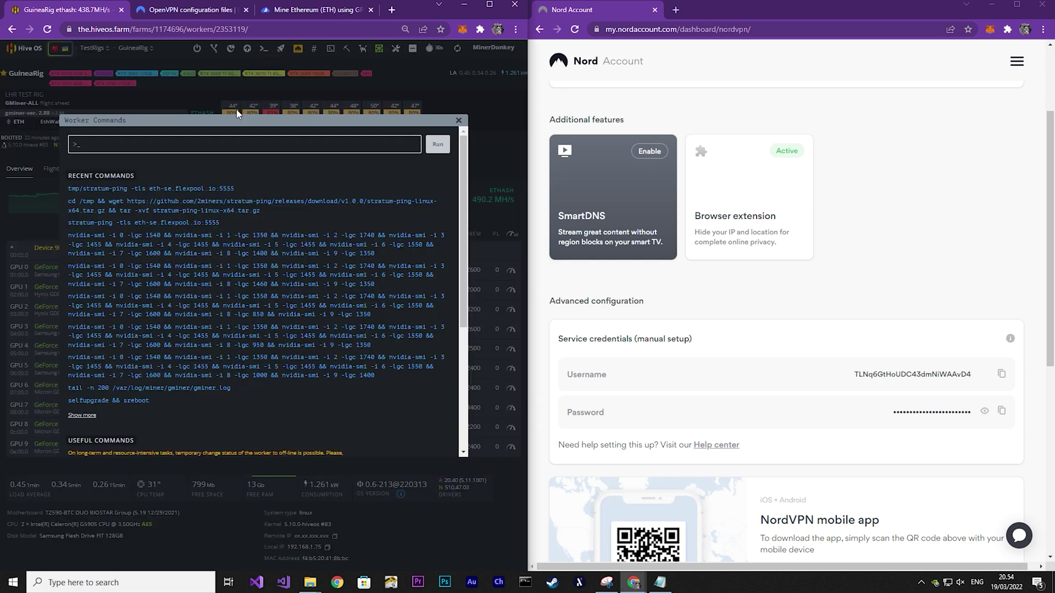
{"action": "left_click", "coordinate": [213, 188]}
{"action": "left_click", "coordinate": [434, 146]}
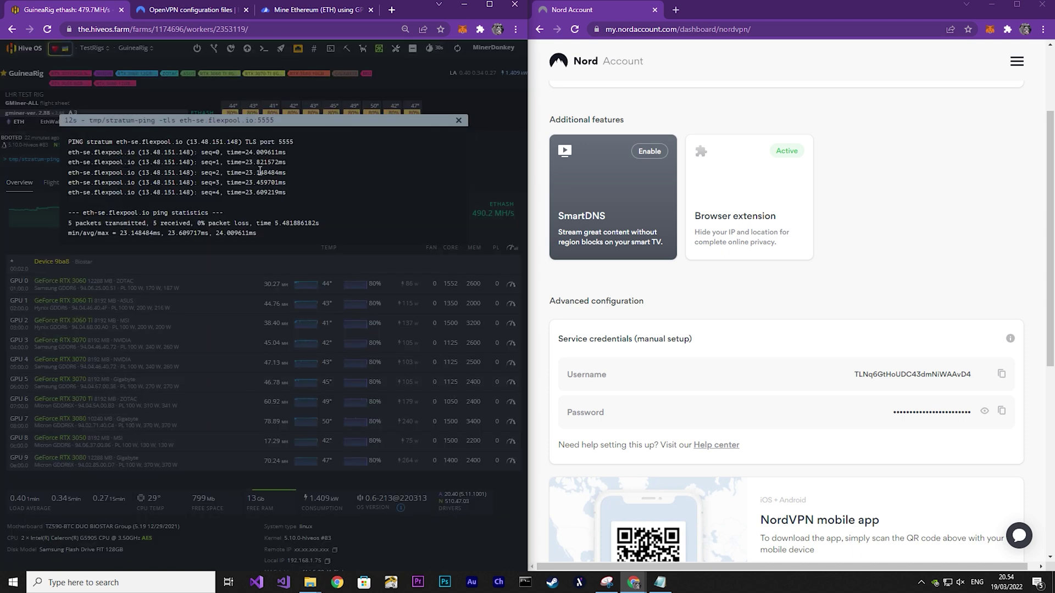
{"action": "left_click", "coordinate": [458, 122]}
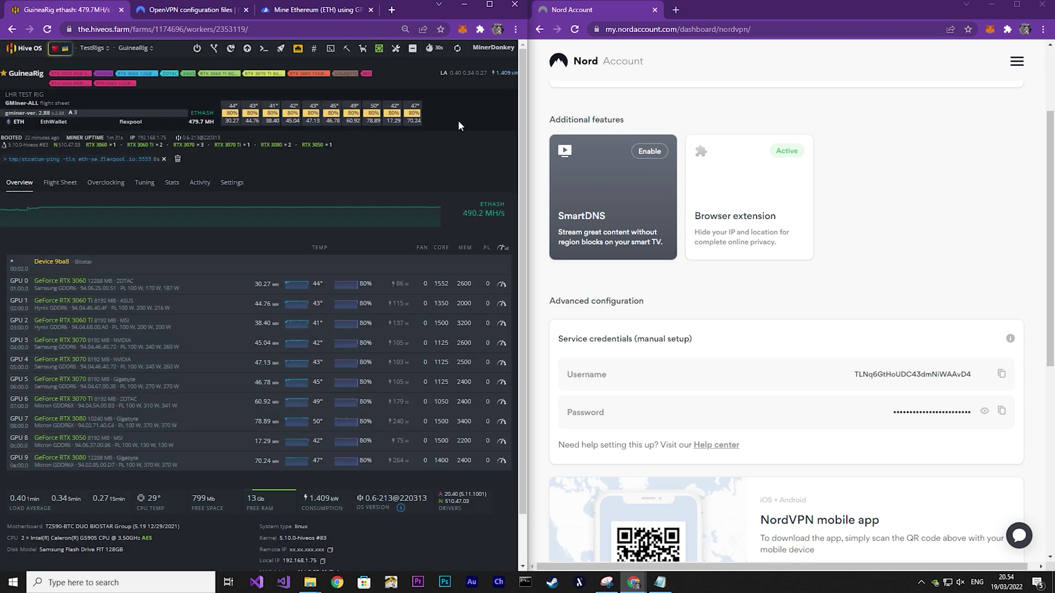
Turn on the rig's VPN and load se586.nordvpn.com.tcp443.ovpn as client.conf
{"action": "left_click", "coordinate": [230, 47]}
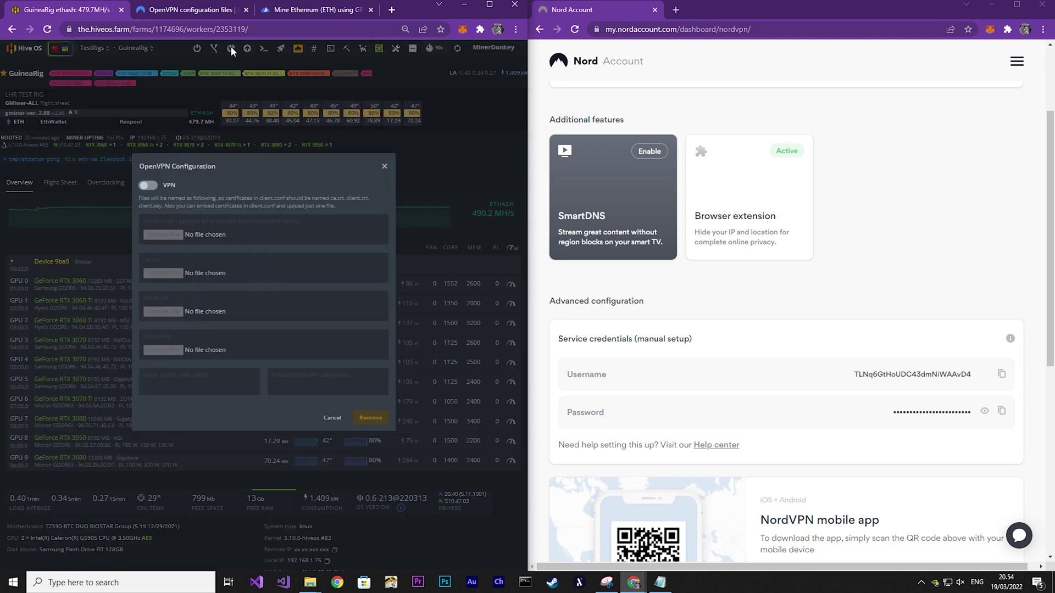
{"action": "left_click", "coordinate": [148, 186]}
{"action": "left_click", "coordinate": [165, 235]}
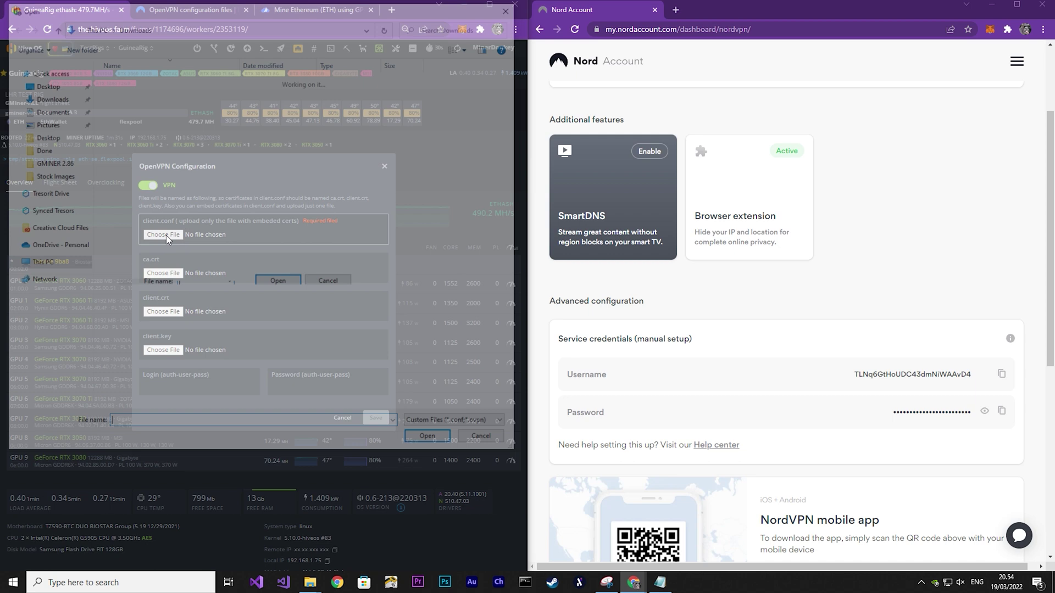
{"action": "double_click", "coordinate": [160, 96]}
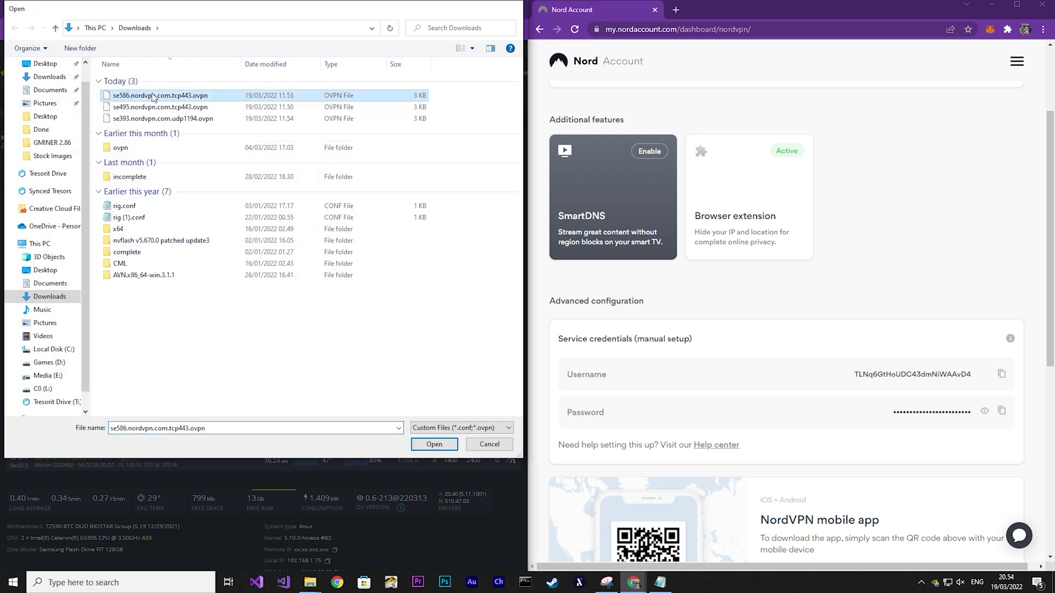
Paste the NordVPN service username and password into Login and Password, then save
{"action": "left_click", "coordinate": [1002, 374]}
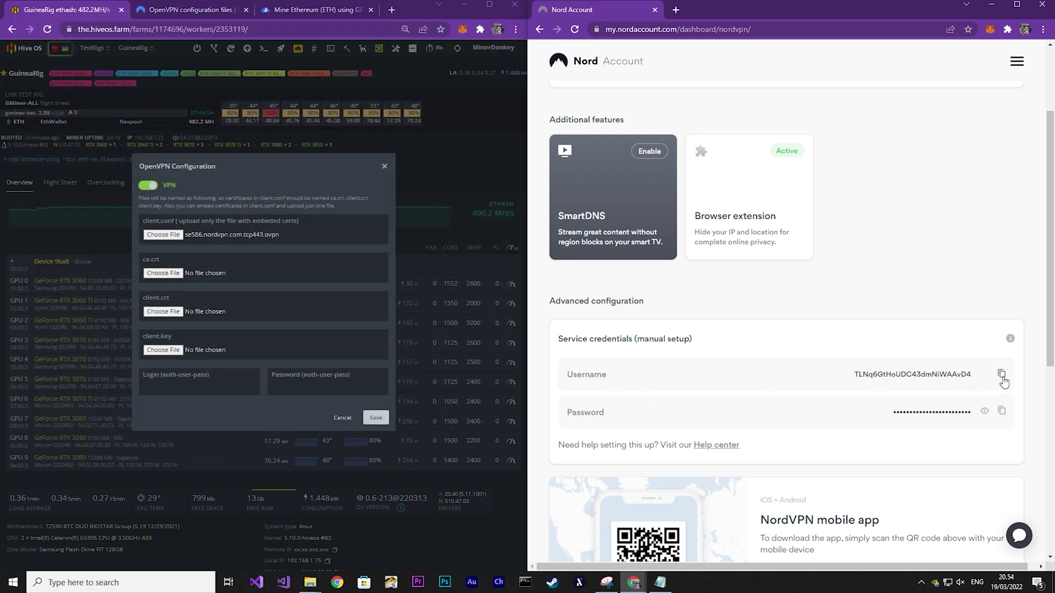
{"action": "left_click", "coordinate": [189, 396]}
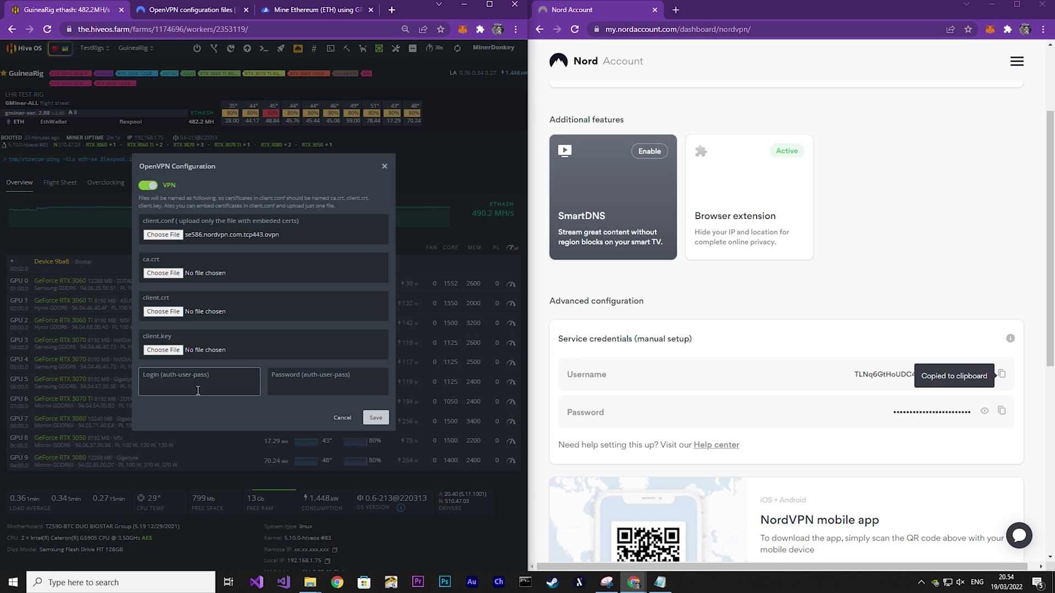
{"action": "key", "text": "ctrl+v"}
{"action": "left_click", "coordinate": [1002, 411]}
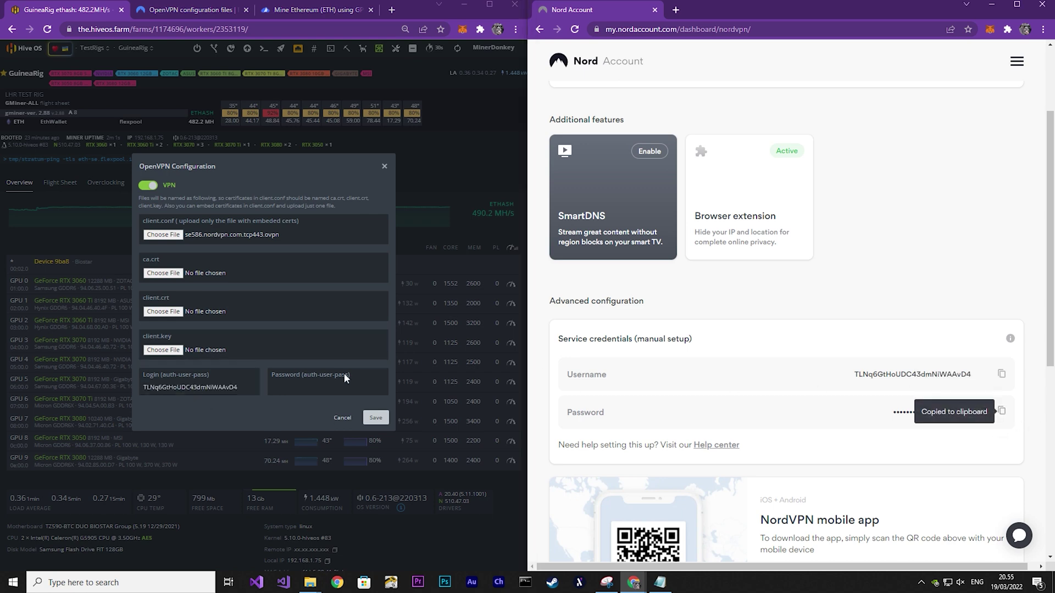
{"action": "left_click", "coordinate": [340, 387]}
{"action": "key", "text": "ctrl+v"}
{"action": "left_click", "coordinate": [376, 418]}
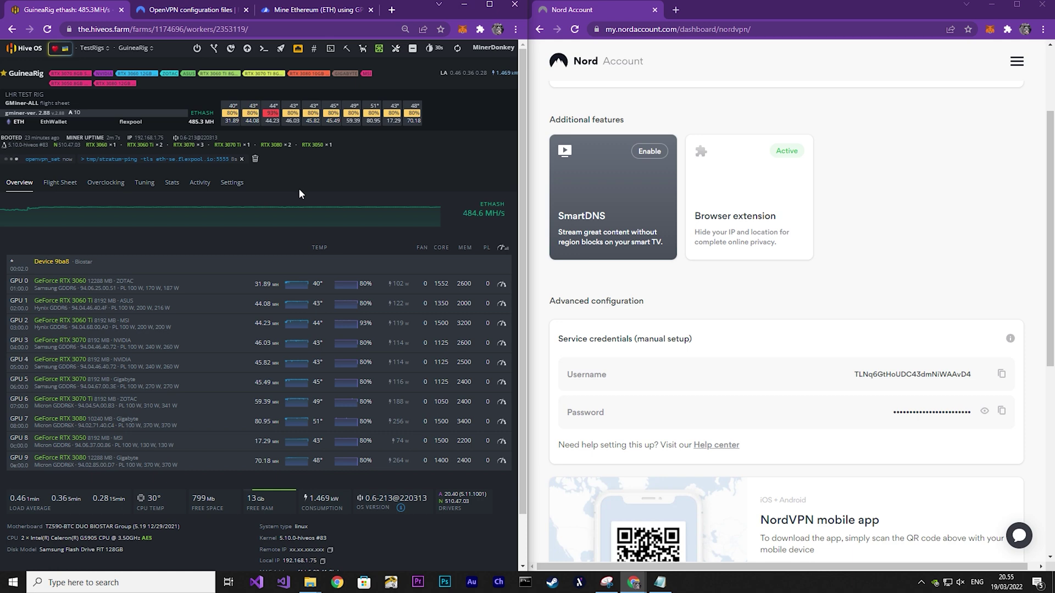
Refresh the worker, rerun stratum-ping to eth-se.flexpool.io over the VPN, and review the 52.7 ms average
{"action": "left_click", "coordinate": [459, 50]}
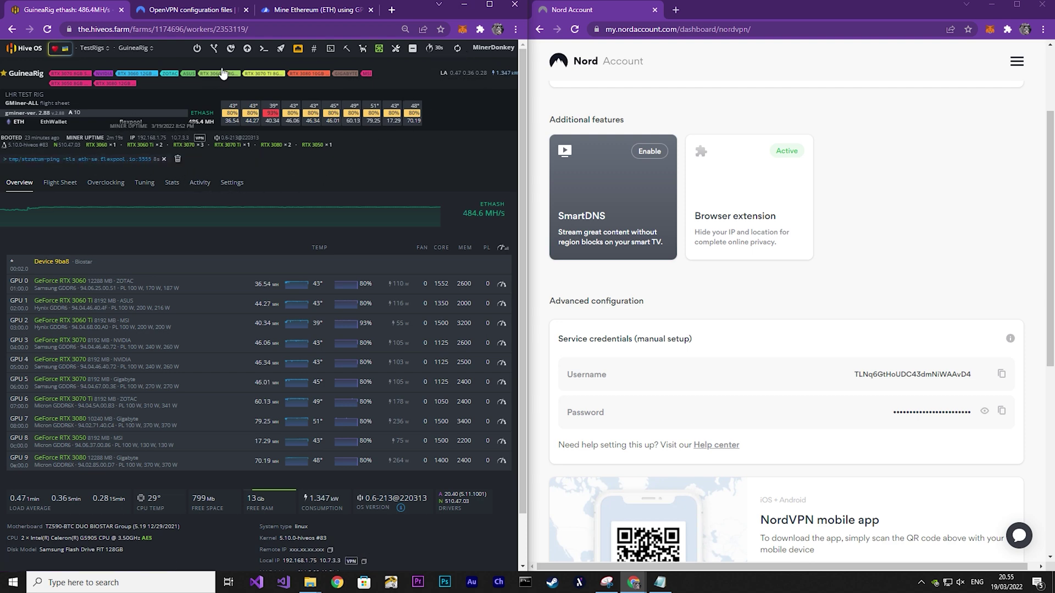
{"action": "left_click", "coordinate": [263, 48]}
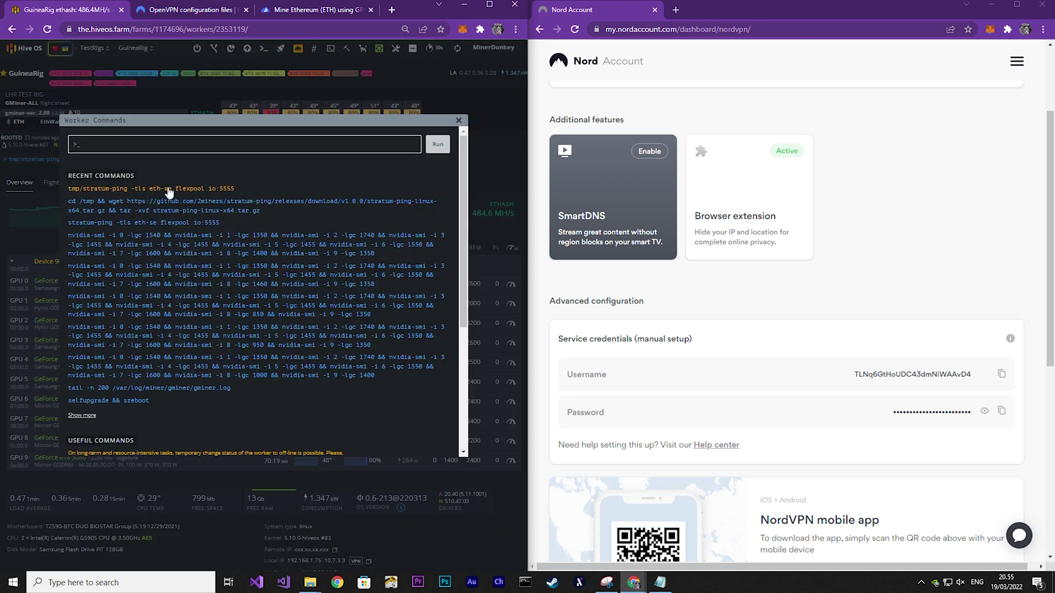
{"action": "left_click", "coordinate": [151, 189]}
{"action": "left_click", "coordinate": [438, 144]}
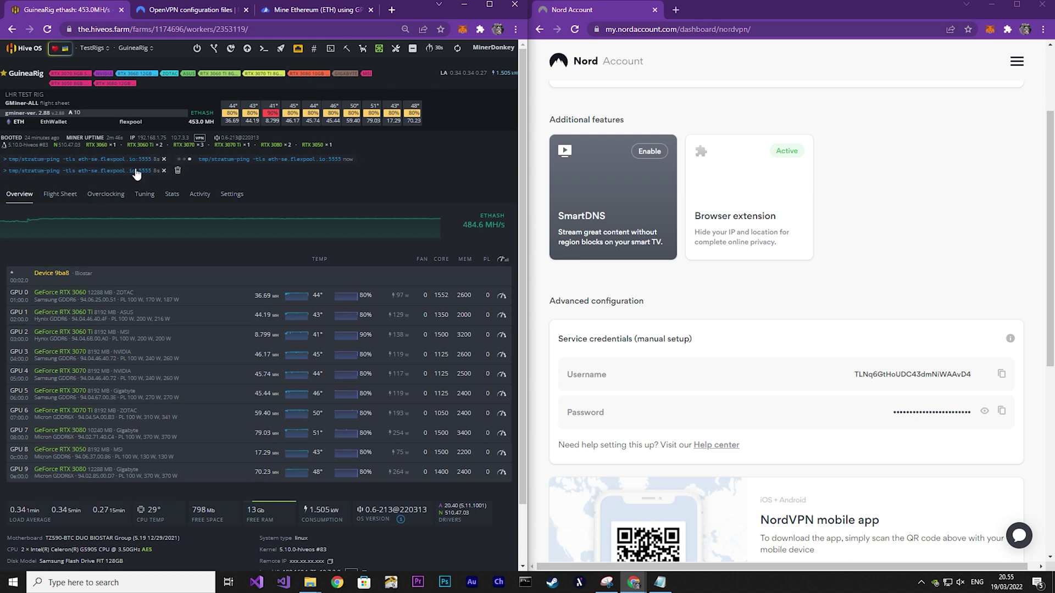
{"action": "left_click", "coordinate": [123, 158]}
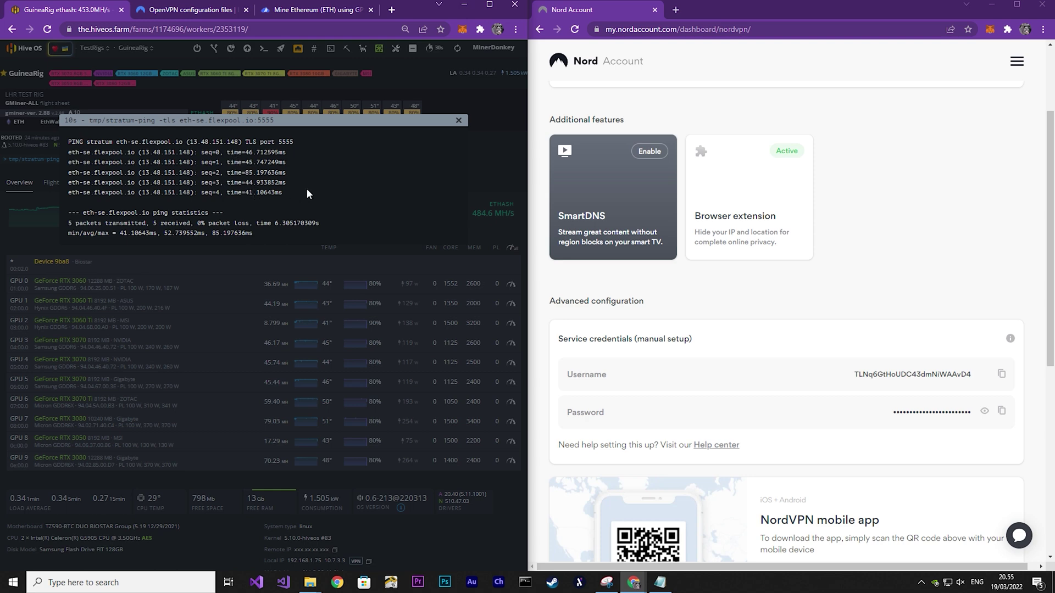
{"action": "left_click", "coordinate": [457, 120]}
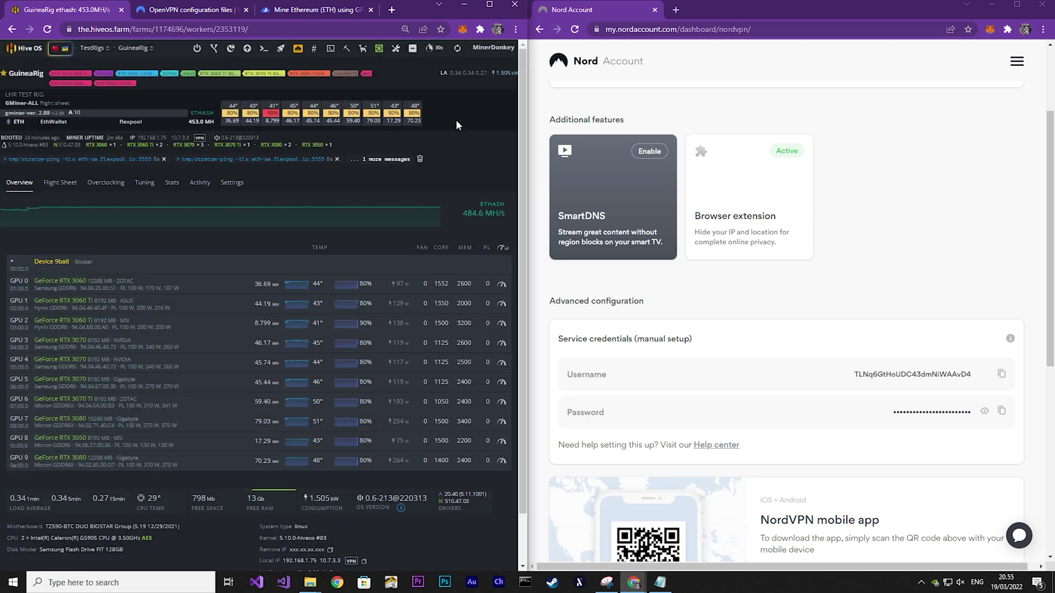
Switch the rig's OpenVPN to se495.nordvpn.com.tcp443.ovpn with the Nord service login, and save
{"action": "left_click", "coordinate": [1001, 375]}
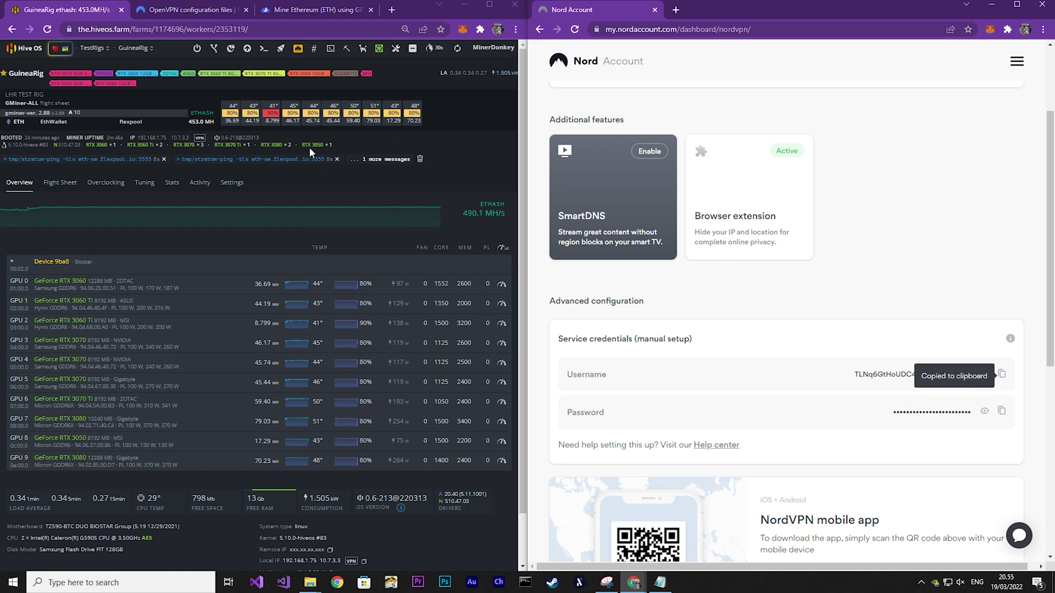
{"action": "left_click", "coordinate": [231, 49]}
{"action": "left_click", "coordinate": [163, 235]}
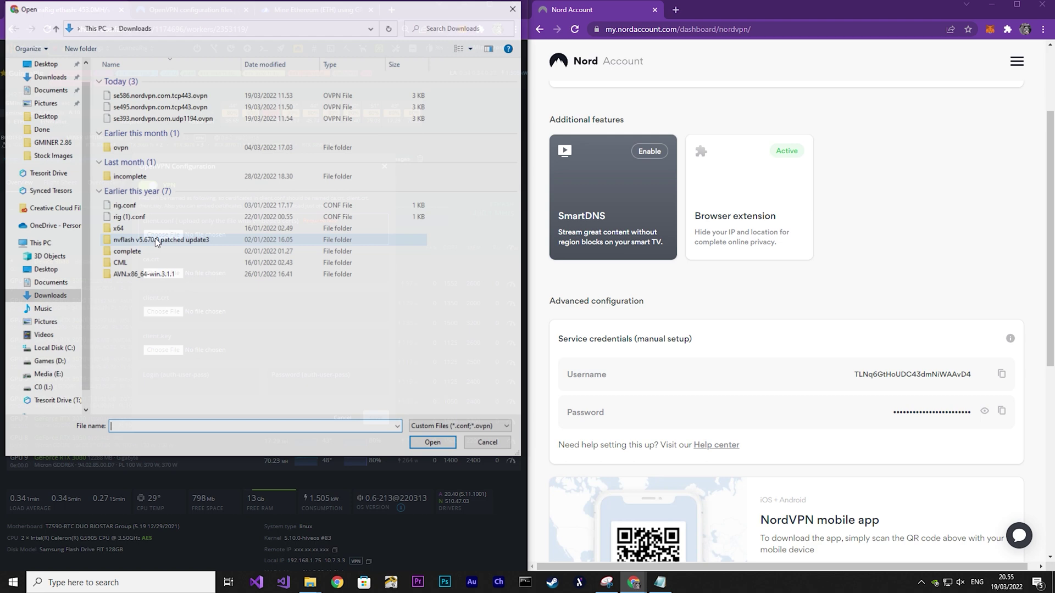
{"action": "double_click", "coordinate": [160, 108]}
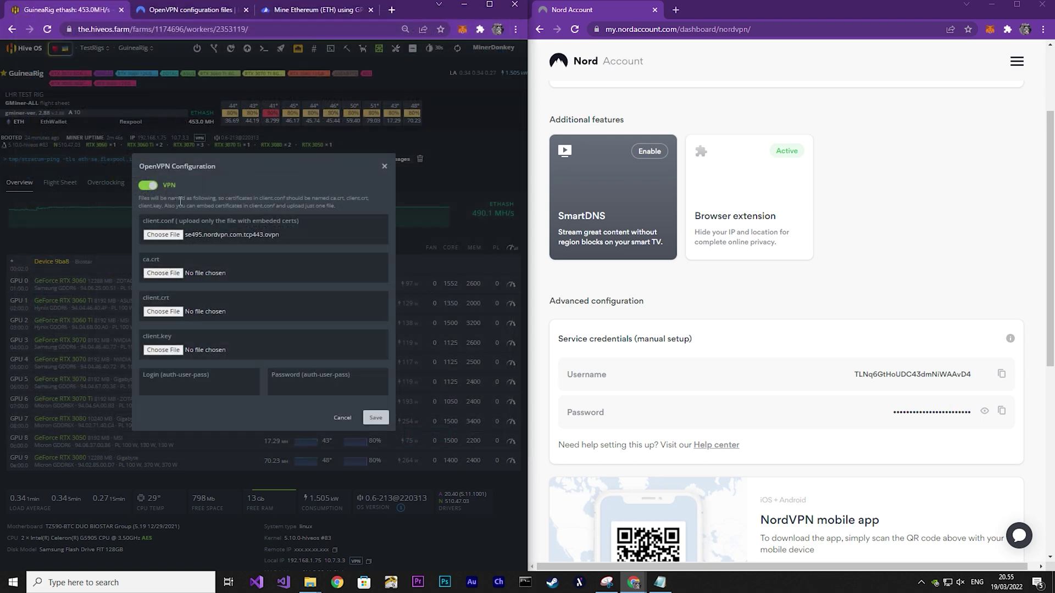
{"action": "left_click", "coordinate": [170, 386]}
{"action": "key", "text": "ctrl+v"}
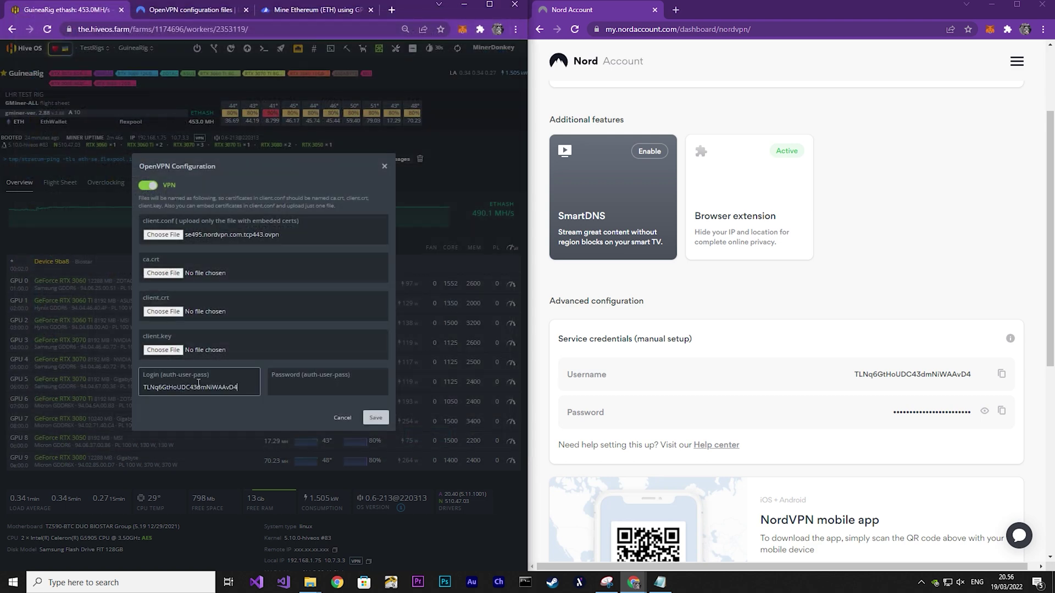
{"action": "left_click", "coordinate": [1001, 413]}
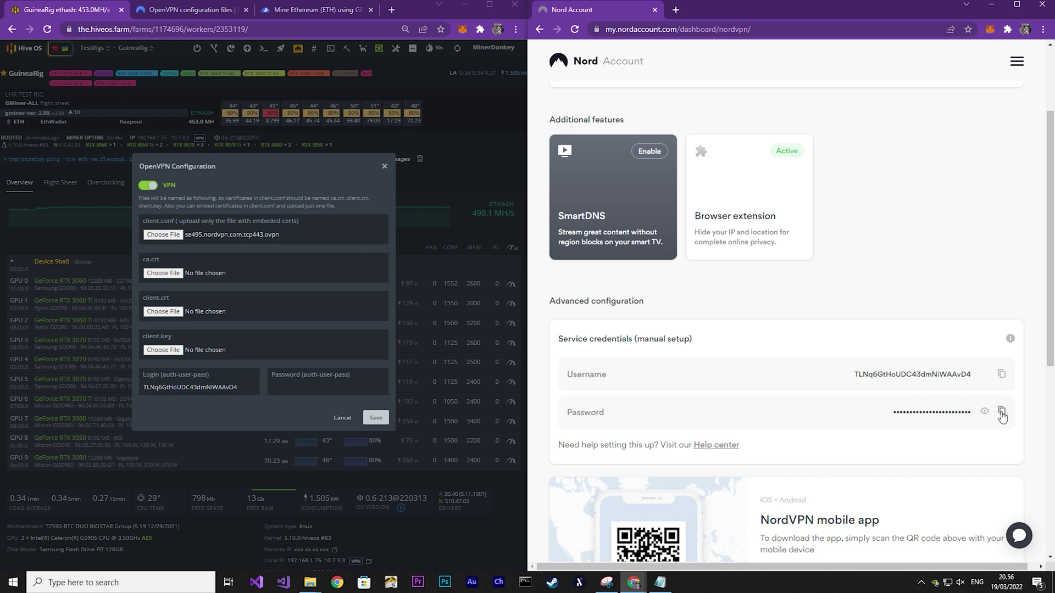
{"action": "left_click", "coordinate": [376, 418]}
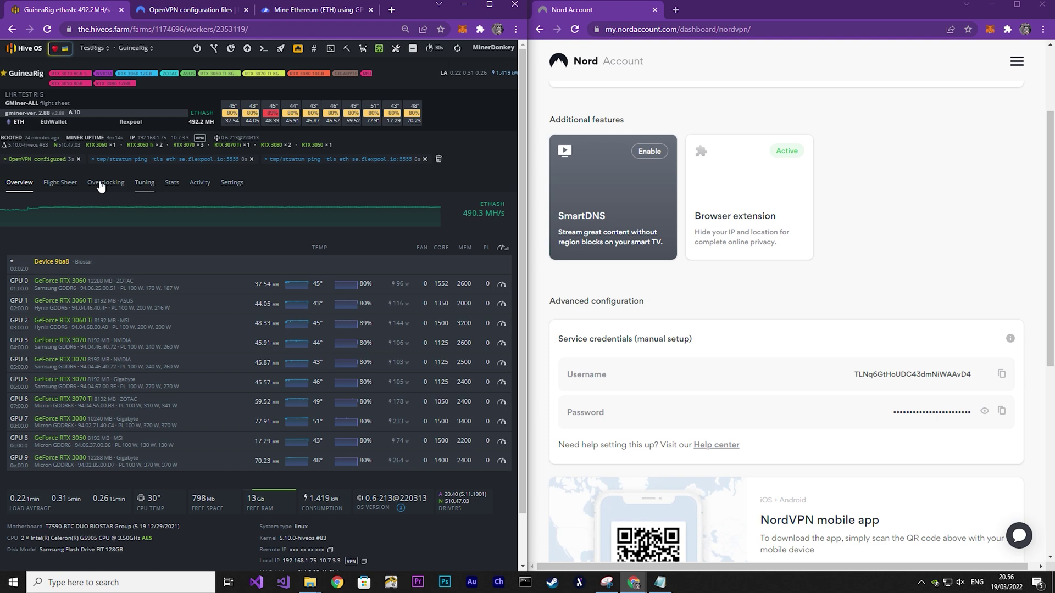
Rerun stratum-ping to eth-se.flexpool.io over se495, review the 63.1 ms average, and copy the Nord username
{"action": "left_click", "coordinate": [78, 159]}
{"action": "left_click", "coordinate": [266, 49]}
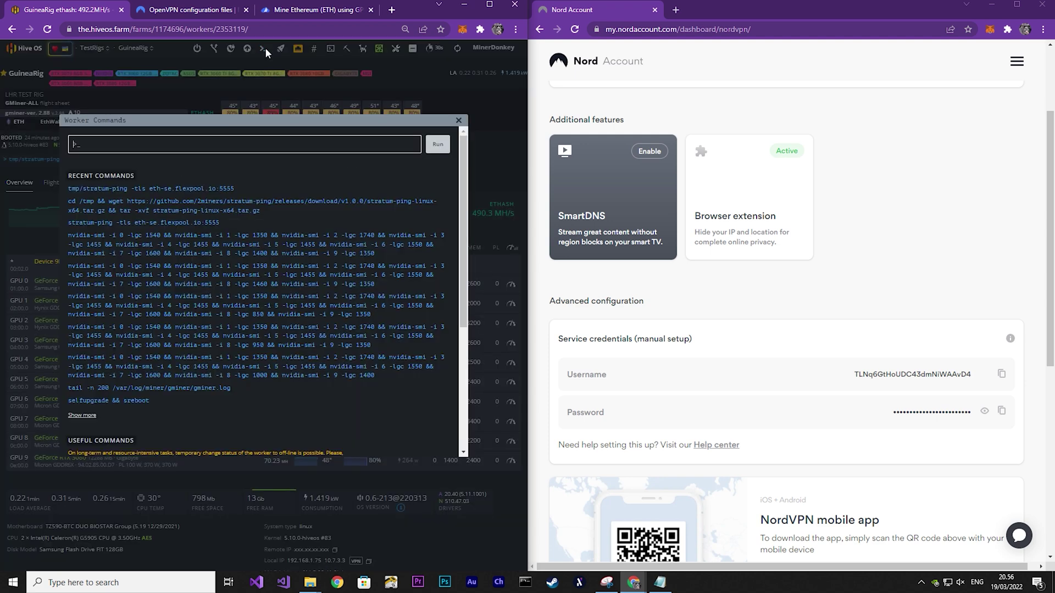
{"action": "left_click", "coordinate": [186, 188]}
{"action": "left_click", "coordinate": [438, 145]}
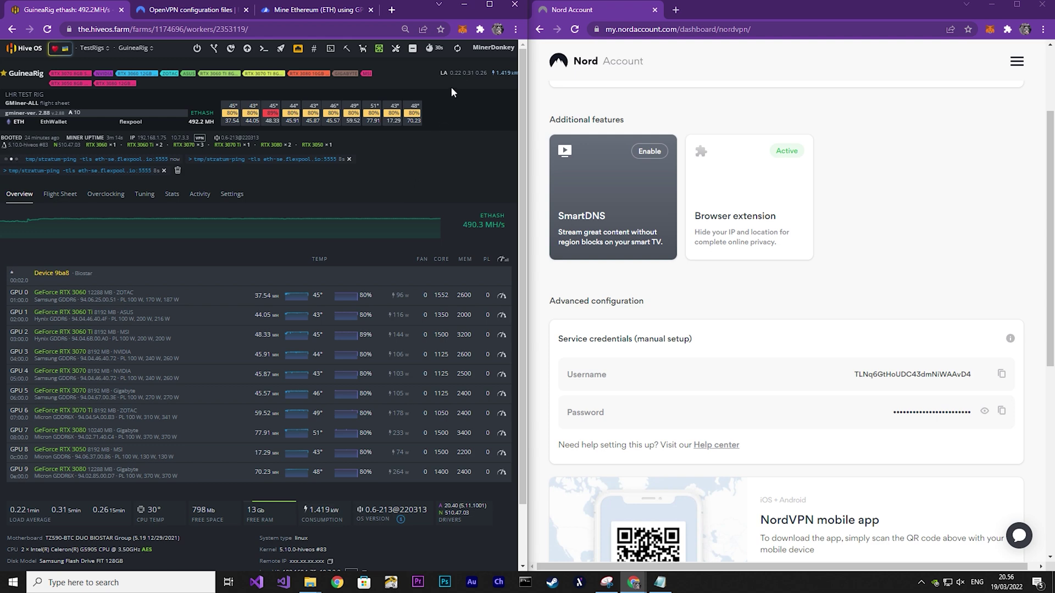
{"action": "left_click", "coordinate": [458, 49]}
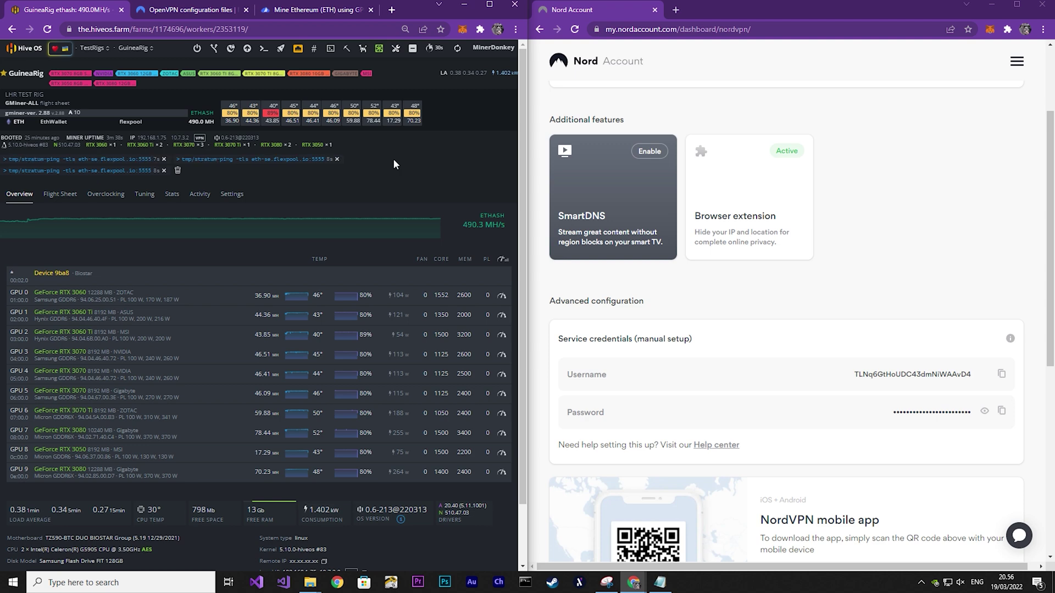
{"action": "left_click", "coordinate": [114, 162]}
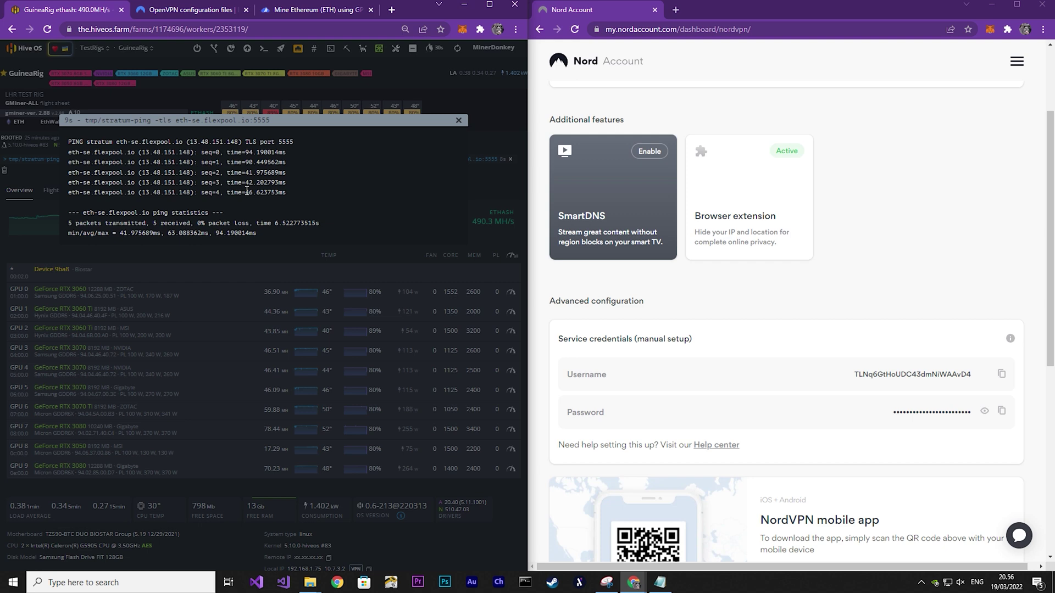
{"action": "left_click", "coordinate": [458, 121]}
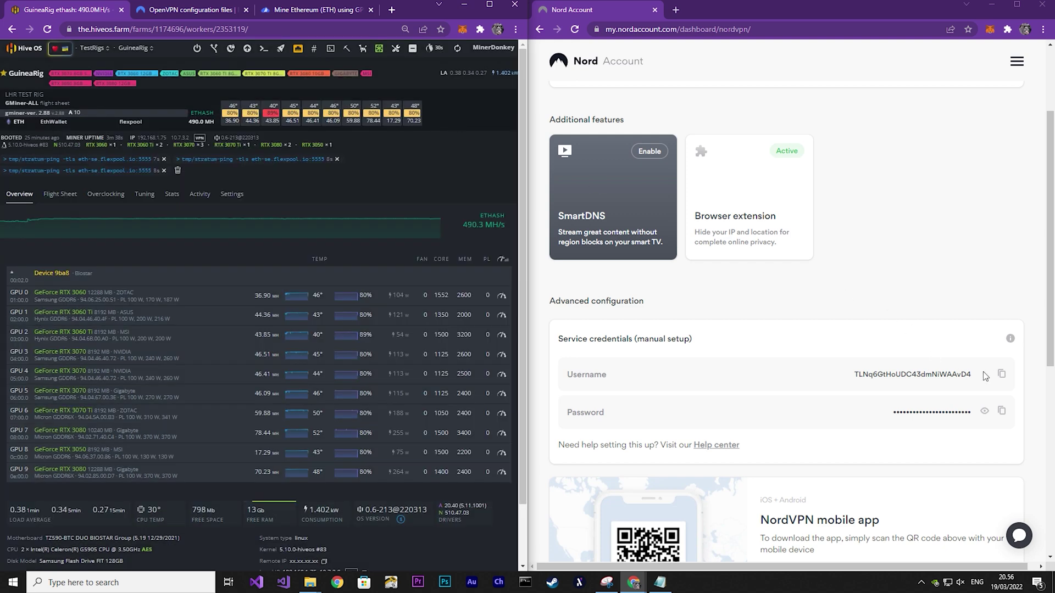
{"action": "left_click", "coordinate": [1001, 373]}
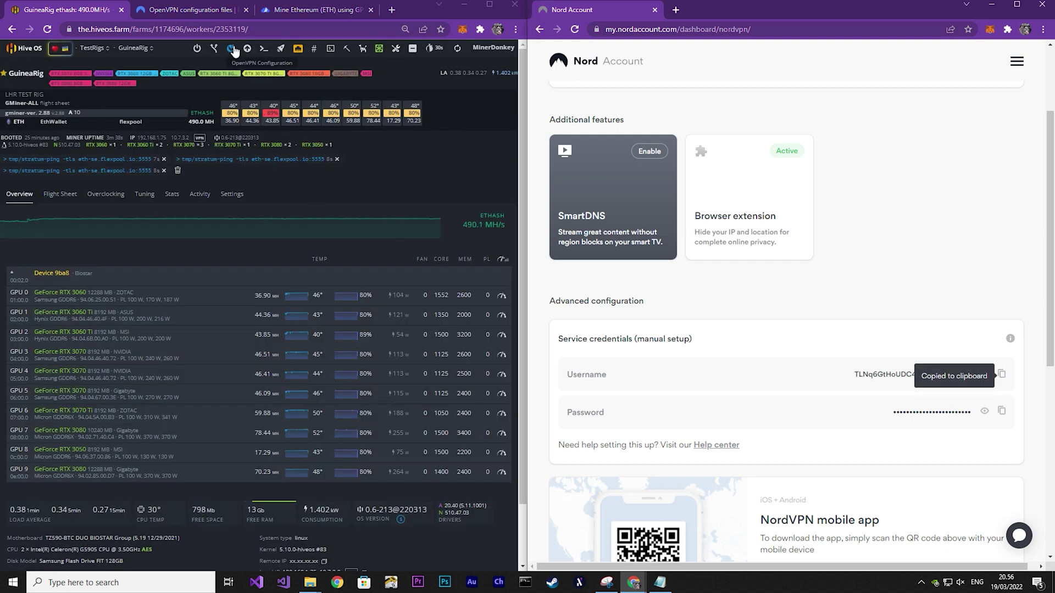
Switch the rig's OpenVPN to se393.nordvpn.com.udp1194.ovpn with the Nord username and password, then refresh
{"action": "left_click", "coordinate": [281, 48]}
{"action": "left_click", "coordinate": [163, 235]}
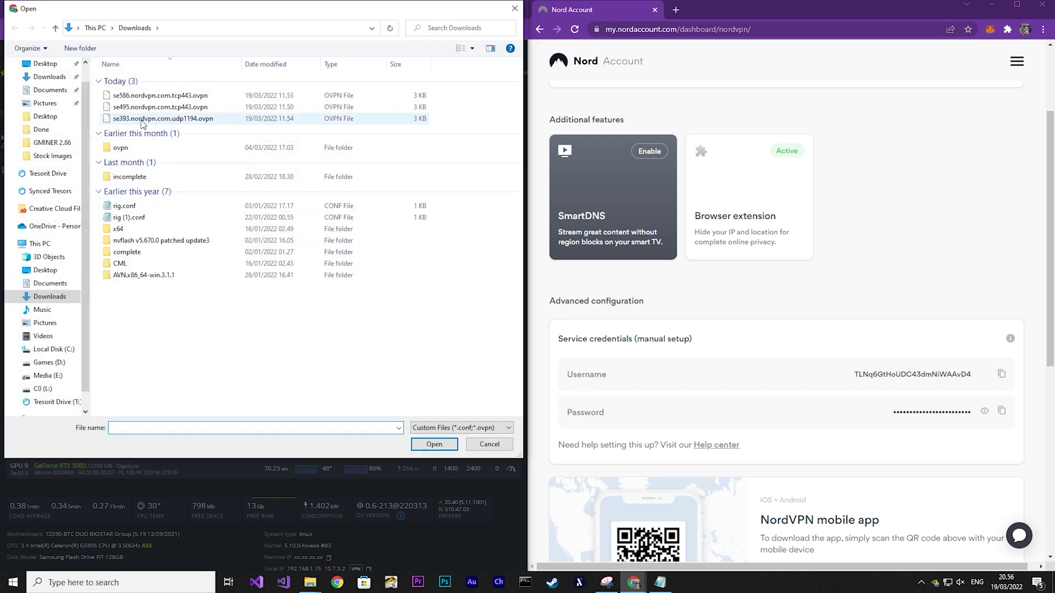
{"action": "double_click", "coordinate": [142, 119]}
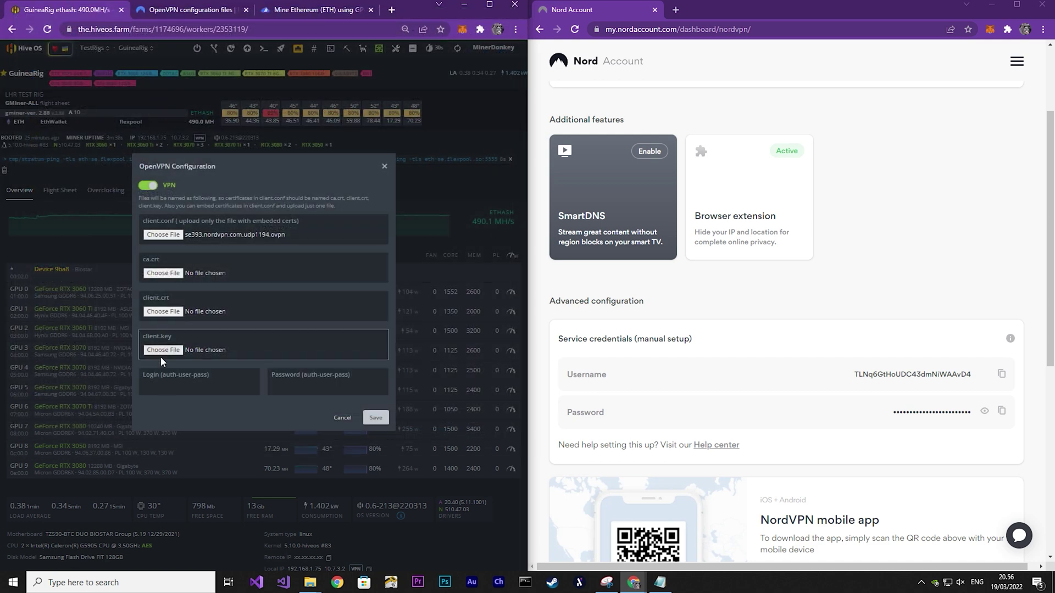
{"action": "left_click", "coordinate": [164, 385]}
{"action": "key", "text": "ctrl+v"}
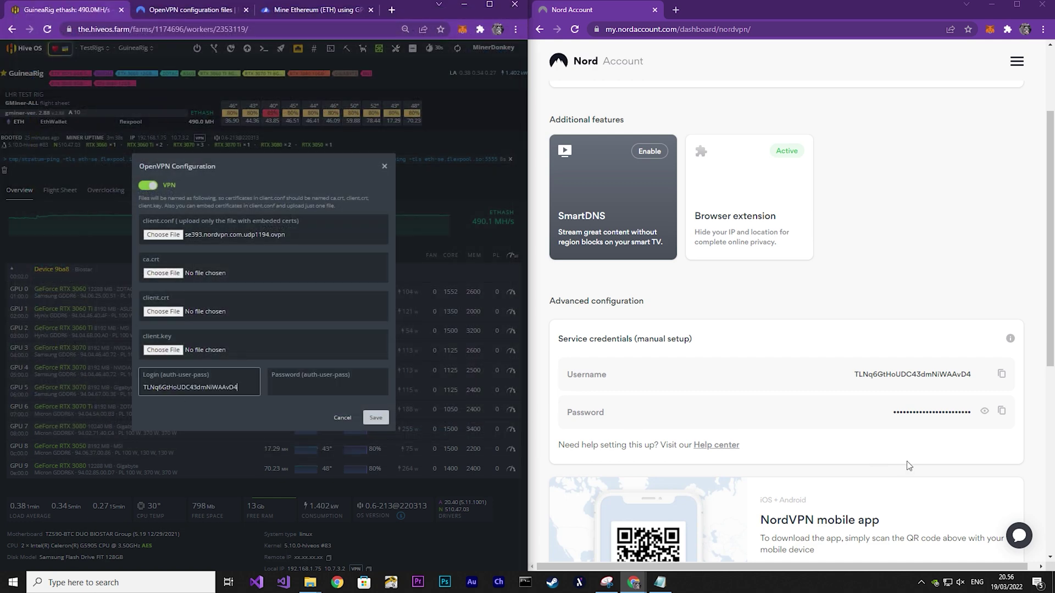
{"action": "left_click", "coordinate": [1001, 412]}
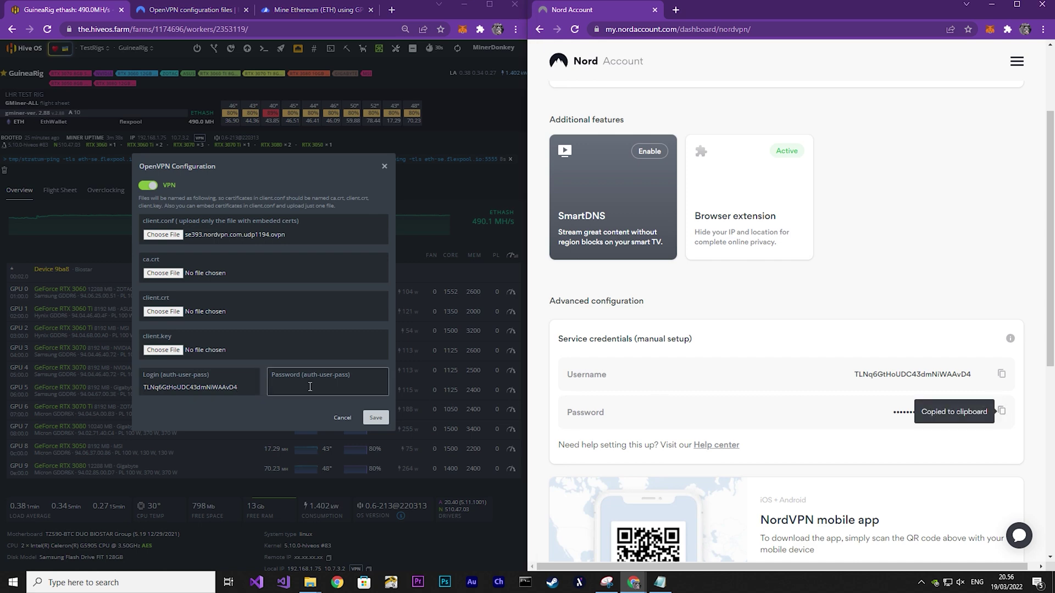
{"action": "left_click", "coordinate": [328, 386]}
{"action": "key", "text": "ctrl+v"}
{"action": "left_click", "coordinate": [376, 417]}
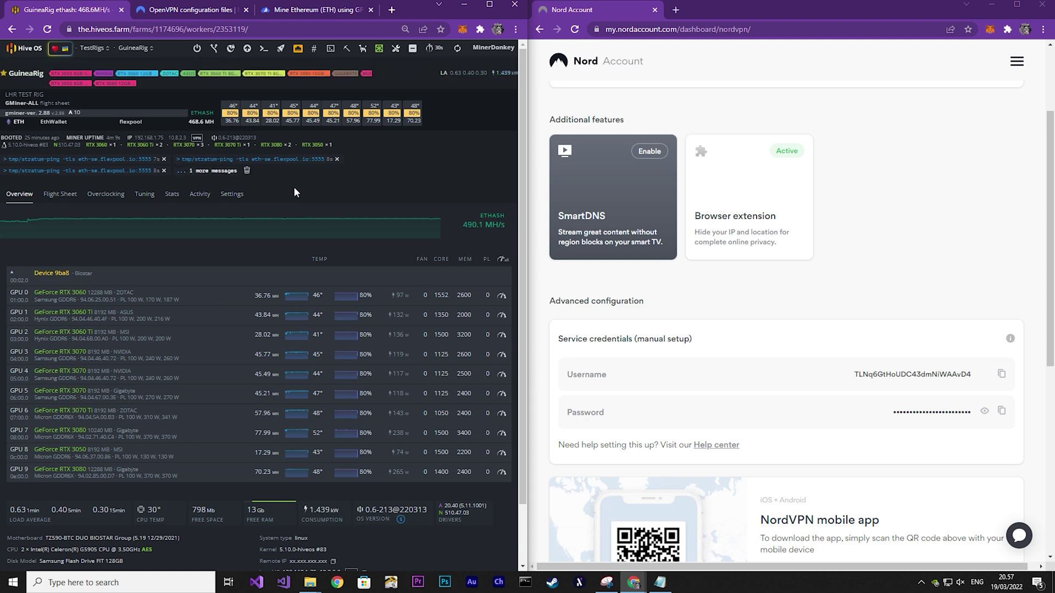
{"action": "left_click", "coordinate": [458, 51]}
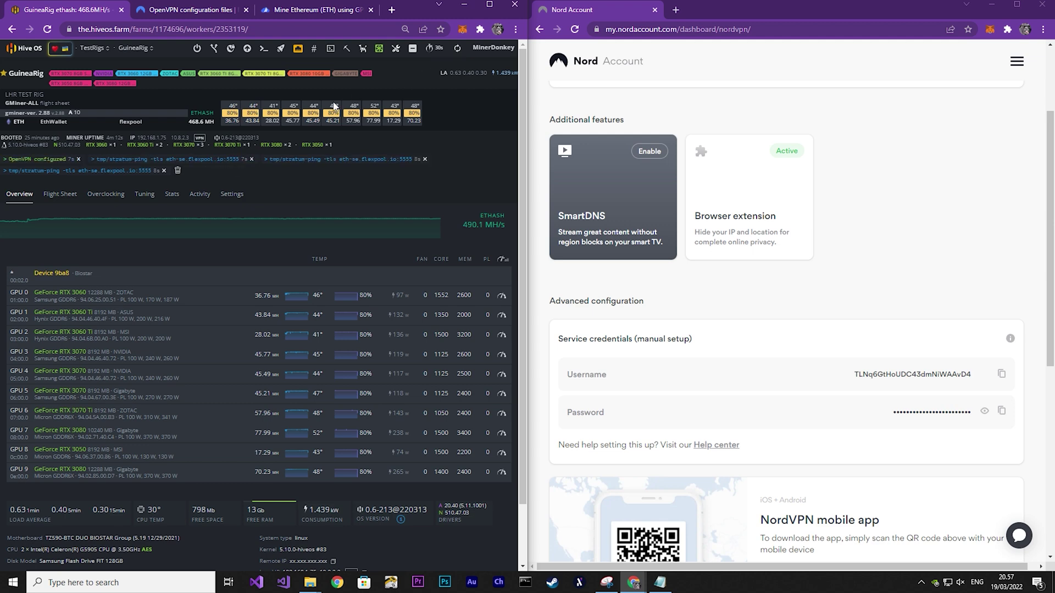
Rerun stratum-ping to eth-se.flexpool.io over the se393 UDP VPN and view the 26.5 ms average
{"action": "left_click", "coordinate": [263, 49]}
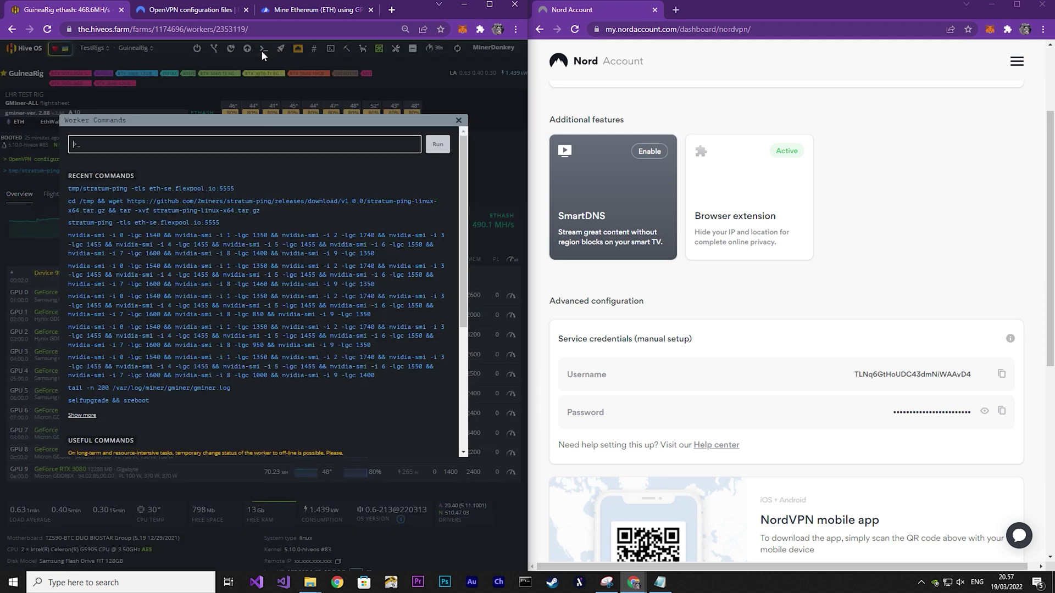
{"action": "left_click", "coordinate": [192, 188]}
{"action": "left_click", "coordinate": [437, 145]}
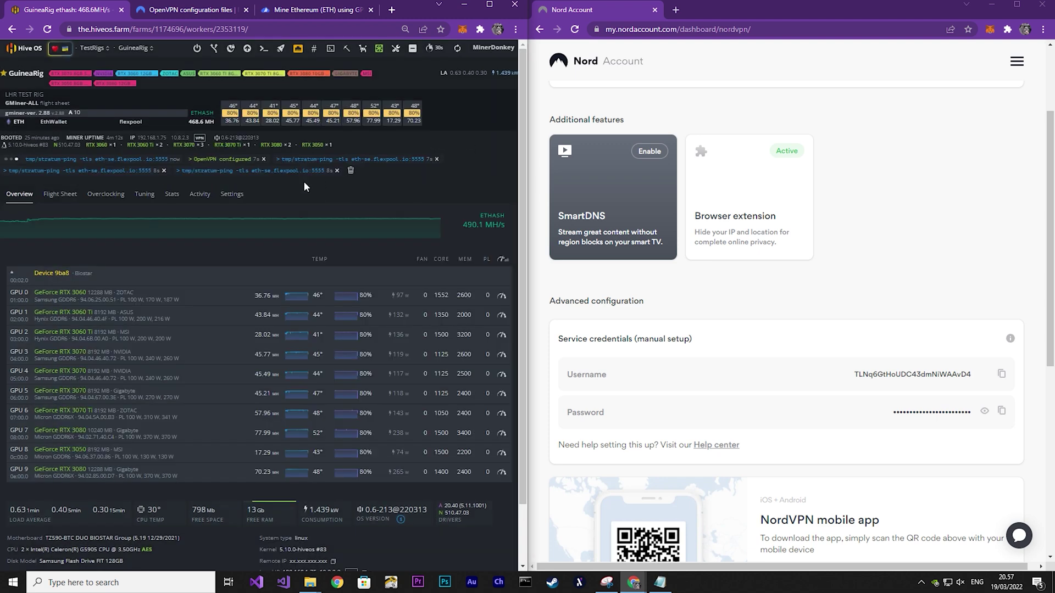
{"action": "left_click", "coordinate": [263, 159]}
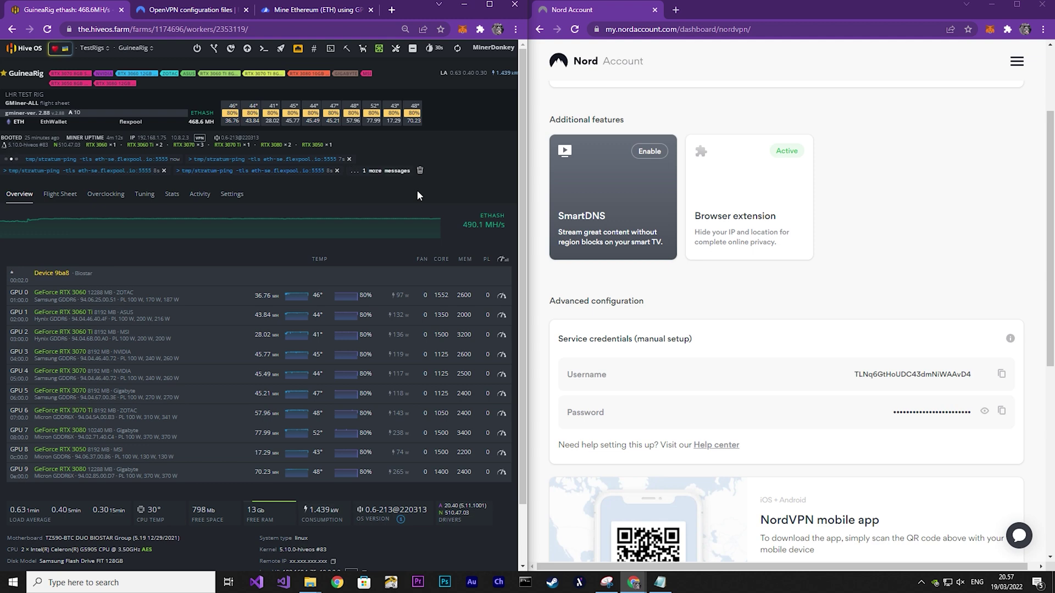
{"action": "left_click", "coordinate": [457, 49]}
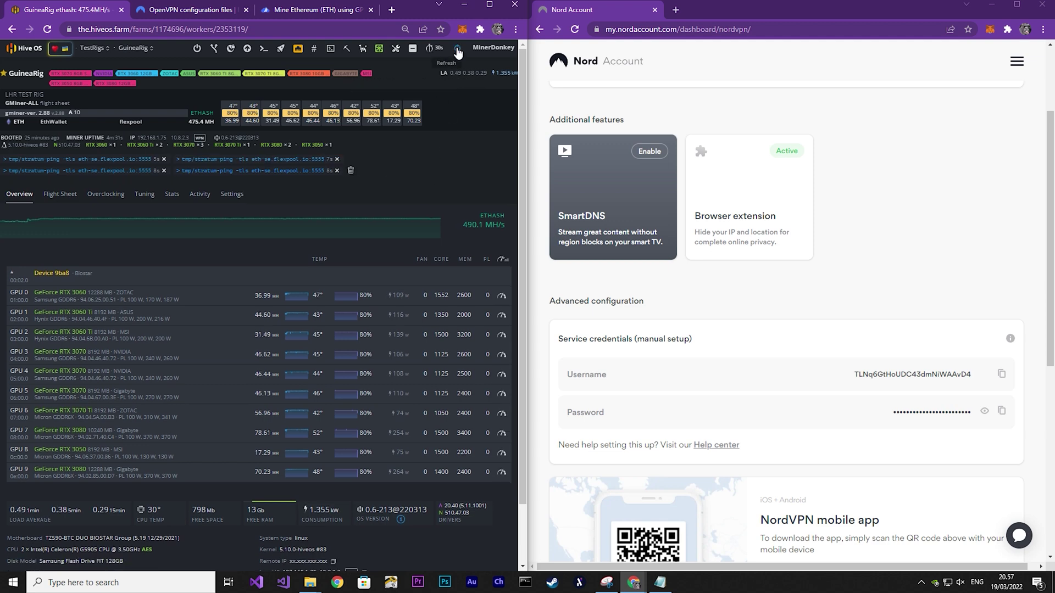
{"action": "left_click", "coordinate": [84, 158]}
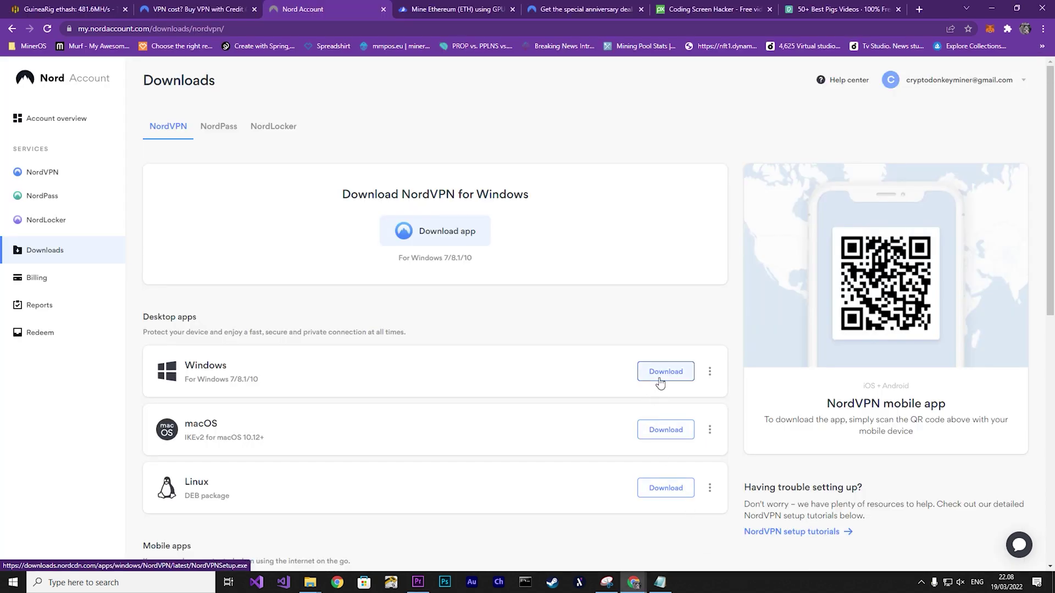
Download and install the NordVPN Windows app with the default folder and both shortcuts, then launch it
{"action": "left_click", "coordinate": [664, 377]}
{"action": "left_click", "coordinate": [81, 557]}
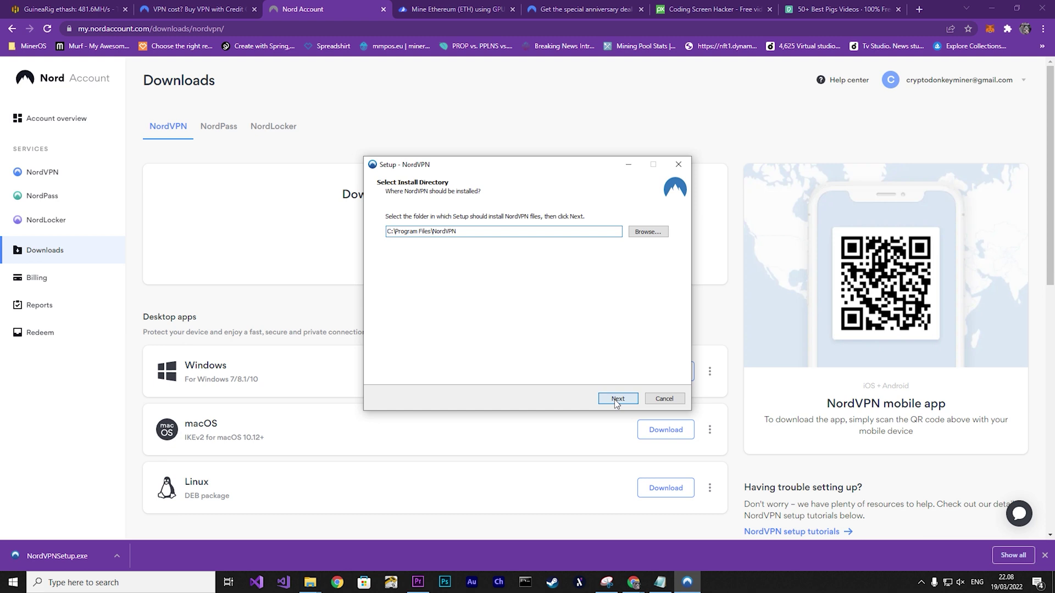
{"action": "left_click", "coordinate": [616, 400]}
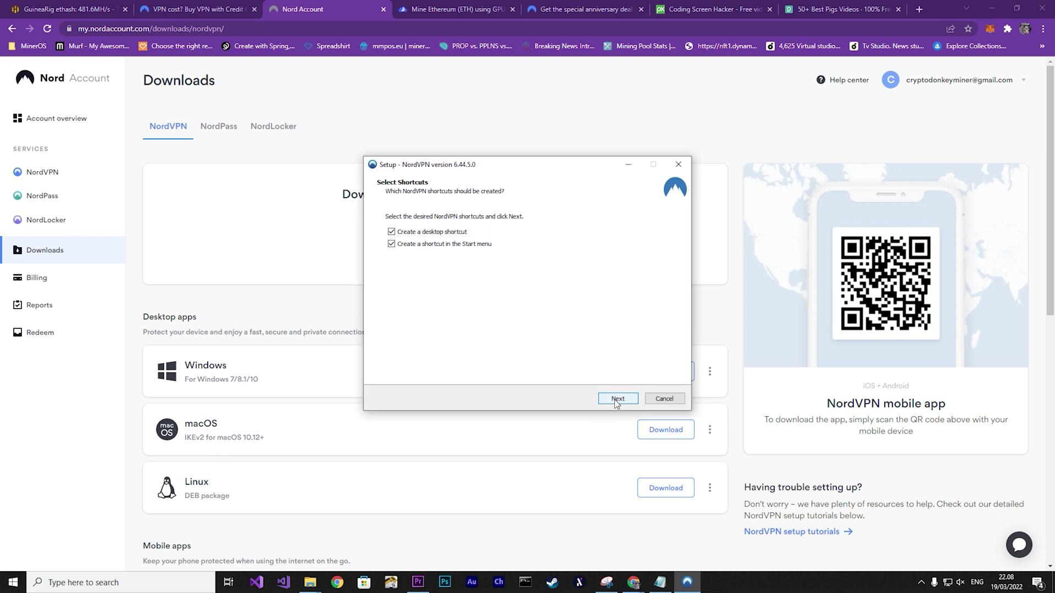
{"action": "left_click", "coordinate": [616, 400]}
{"action": "left_click", "coordinate": [616, 400]}
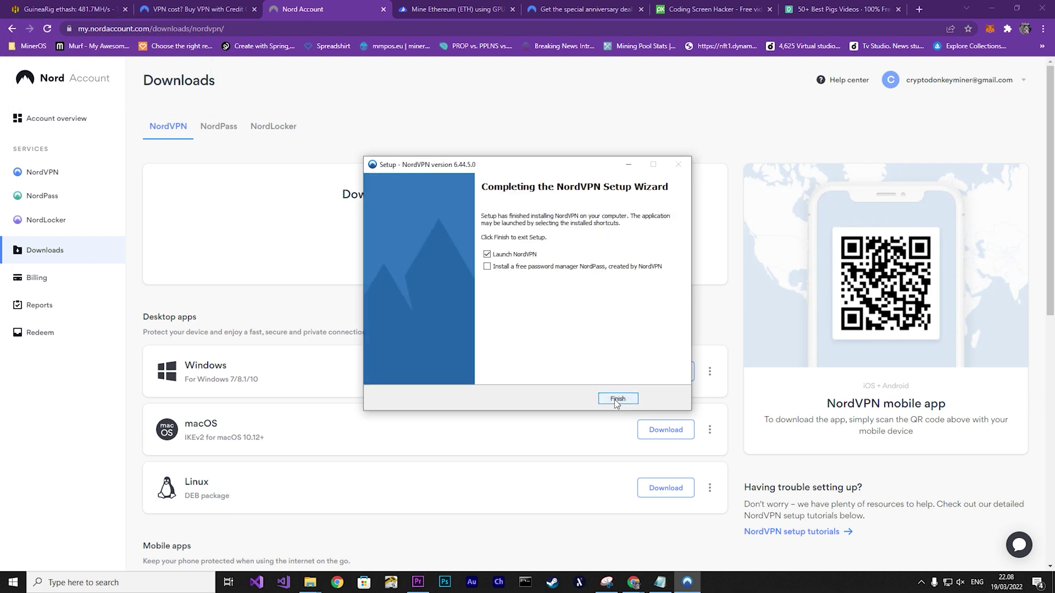
{"action": "left_click", "coordinate": [618, 399]}
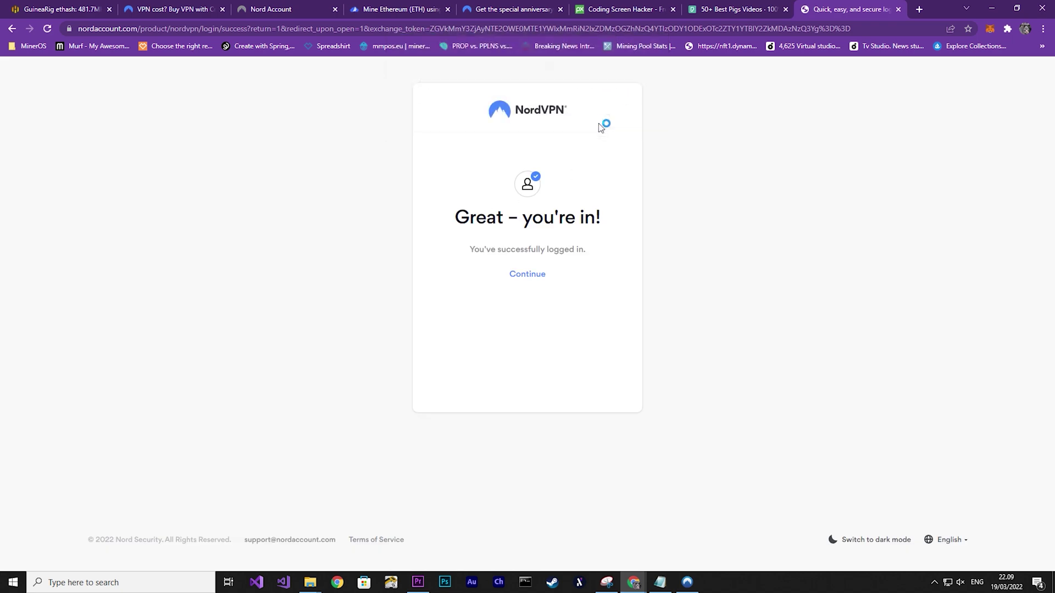
Minimize the browser, video editor, file explorer and snipping tool windows, leaving only NordVPN visible
{"action": "left_click", "coordinate": [991, 8]}
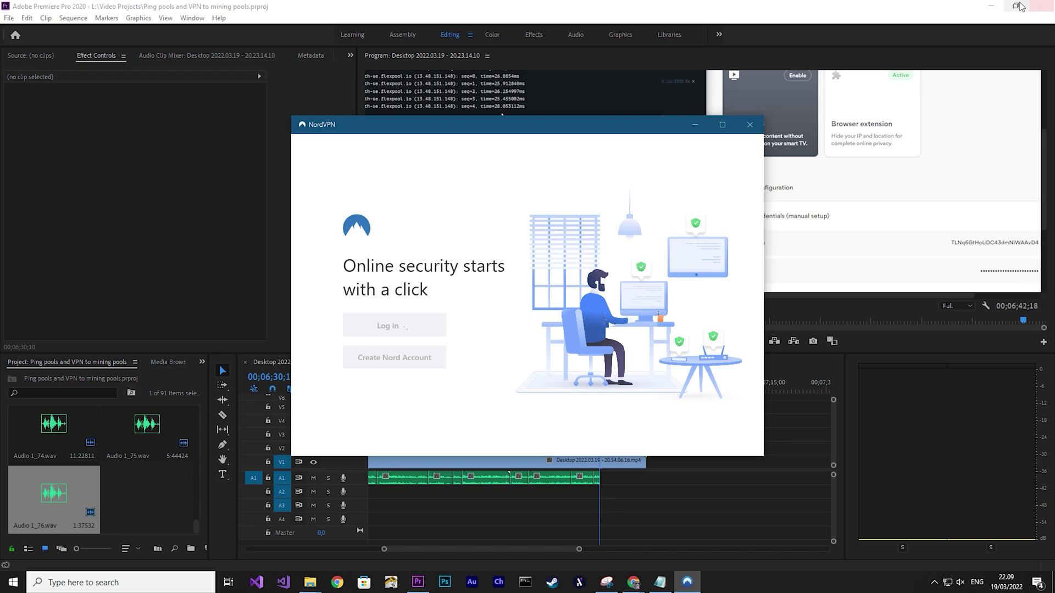
{"action": "left_click", "coordinate": [991, 6]}
{"action": "left_click", "coordinate": [991, 6]}
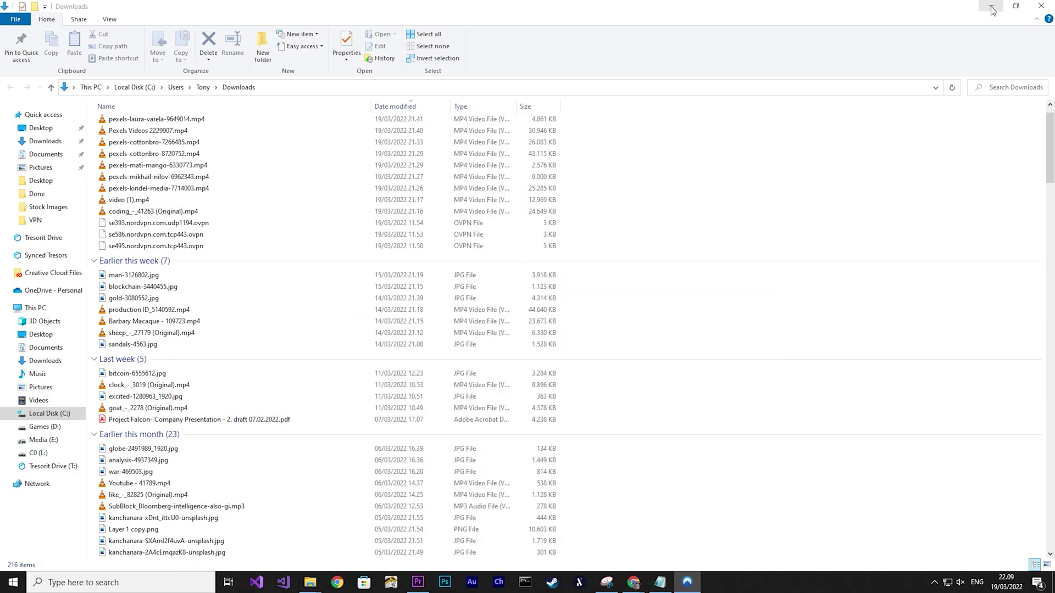
{"action": "left_click", "coordinate": [992, 6]}
{"action": "left_click", "coordinate": [992, 6]}
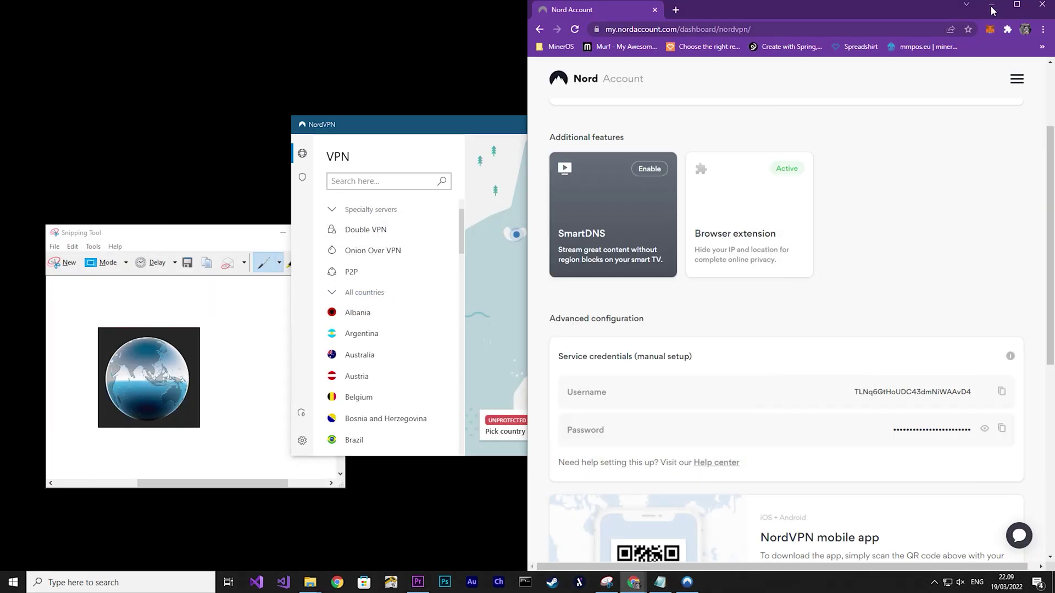
{"action": "left_click", "coordinate": [295, 239]}
{"action": "left_click", "coordinate": [283, 232]}
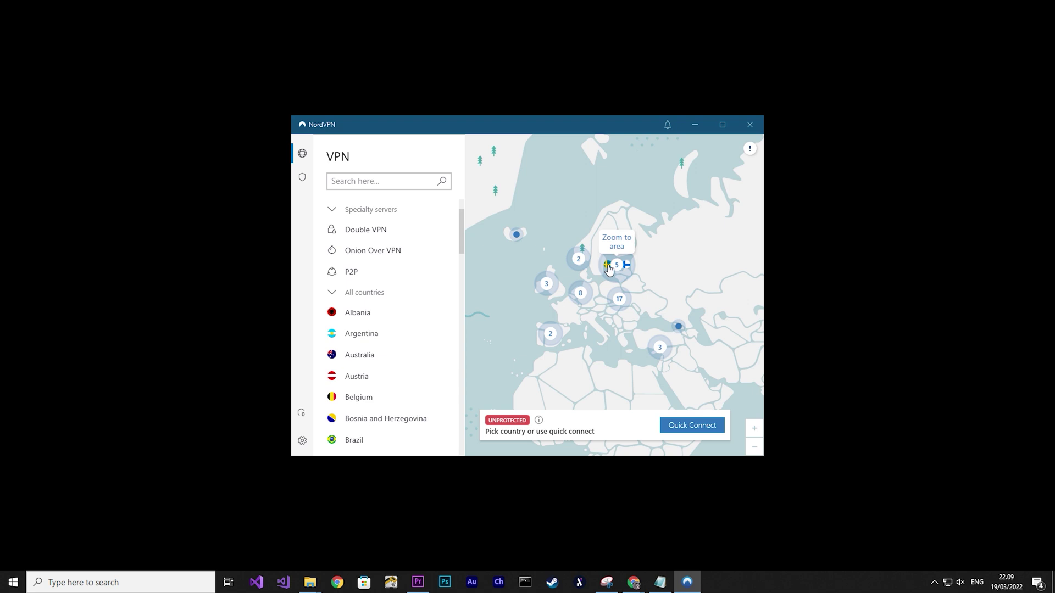
Zoom the NordVPN map to Scandinavia, connect to Sweden, and view the Sweden server list
{"action": "left_click", "coordinate": [608, 265]}
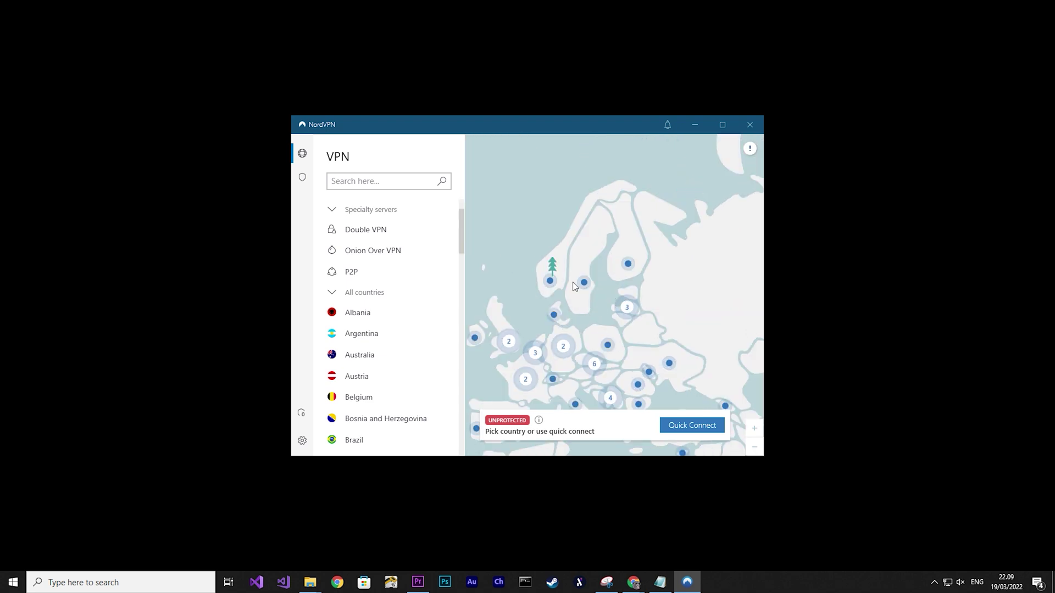
{"action": "left_click", "coordinate": [583, 283]}
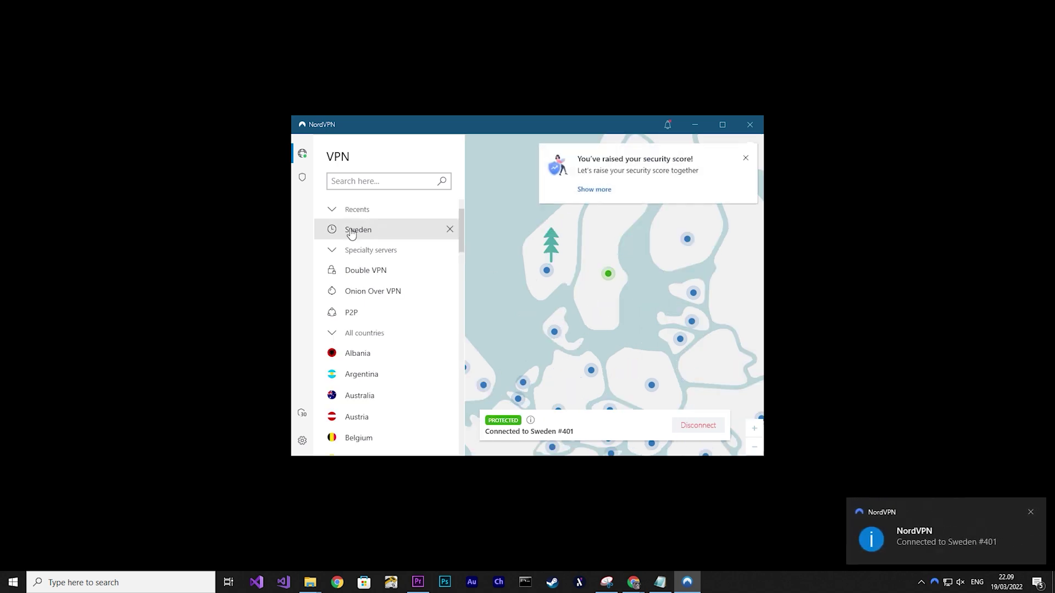
{"action": "scroll", "coordinate": [436, 325], "scroll_direction": "down", "scroll_amount": 15}
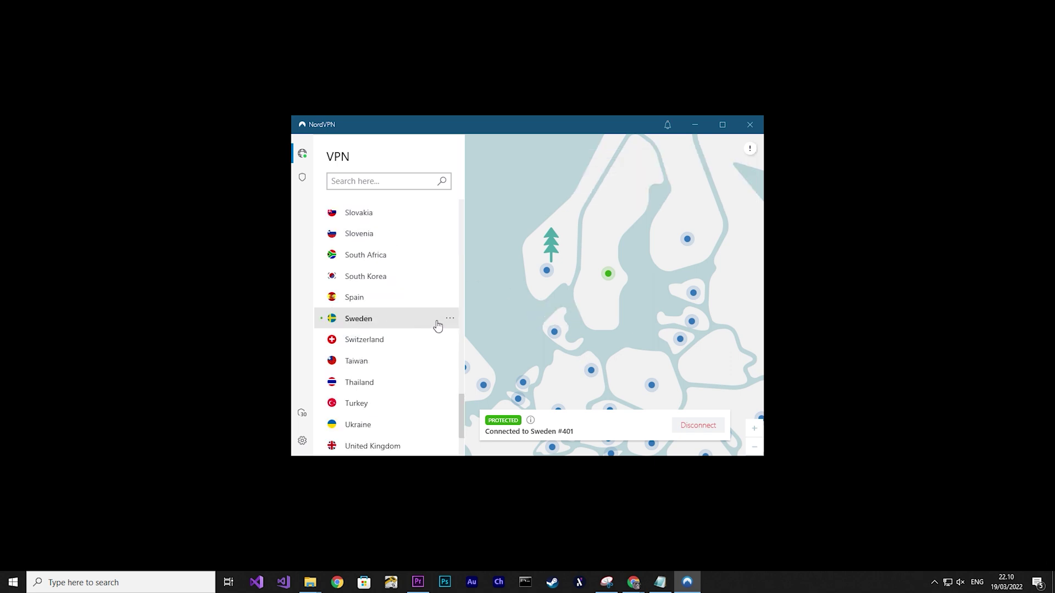
{"action": "left_click", "coordinate": [446, 324]}
{"action": "left_click", "coordinate": [522, 326]}
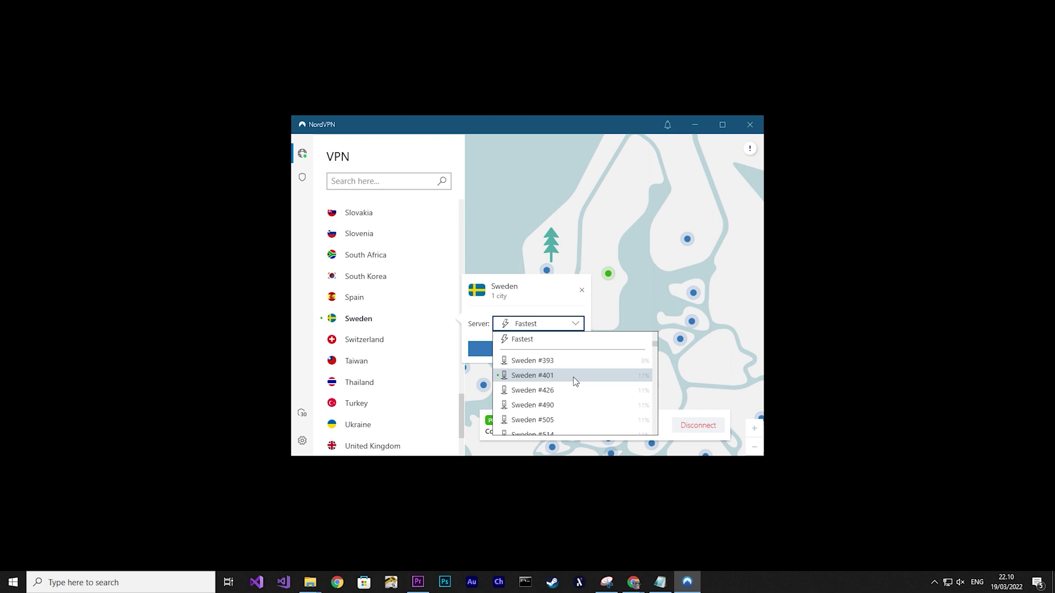
Download stratum-ping-win-x64.zip from the stratum-ping GitHub releases page
{"action": "scroll", "coordinate": [575, 401], "scroll_direction": "down", "scroll_amount": 3}
{"action": "scroll", "coordinate": [575, 406], "scroll_direction": "down", "scroll_amount": 5}
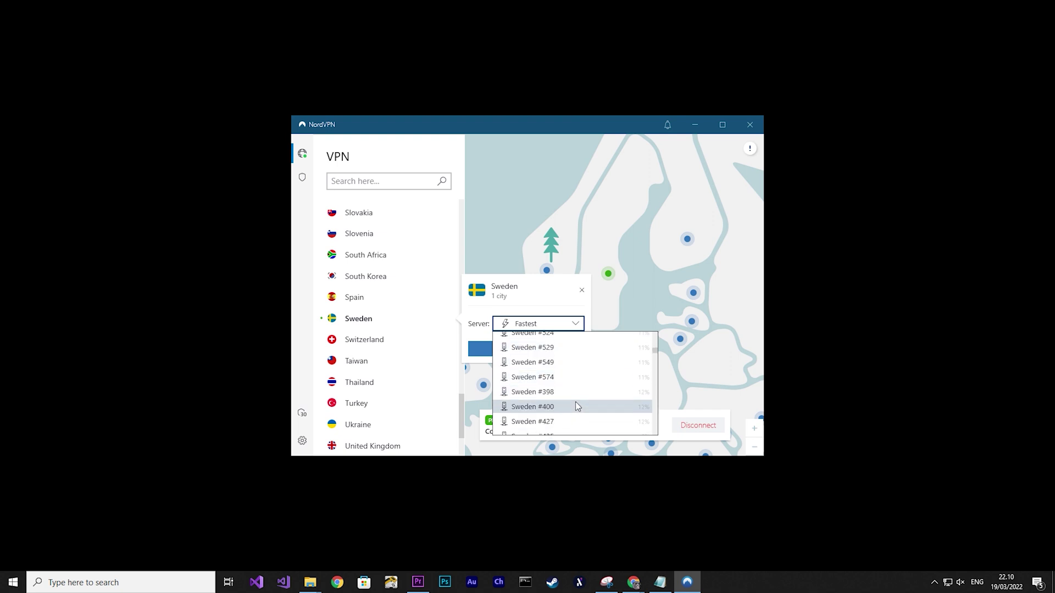
{"action": "scroll", "coordinate": [576, 405], "scroll_direction": "down", "scroll_amount": 5}
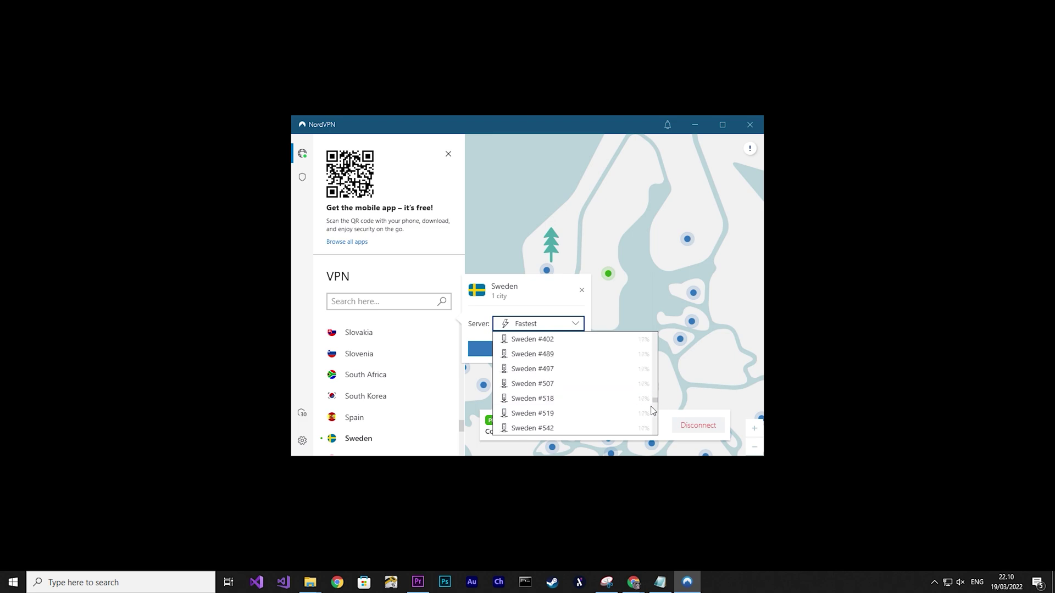
{"action": "left_click_drag", "start_coordinate": [654, 400], "coordinate": [670, 324]}
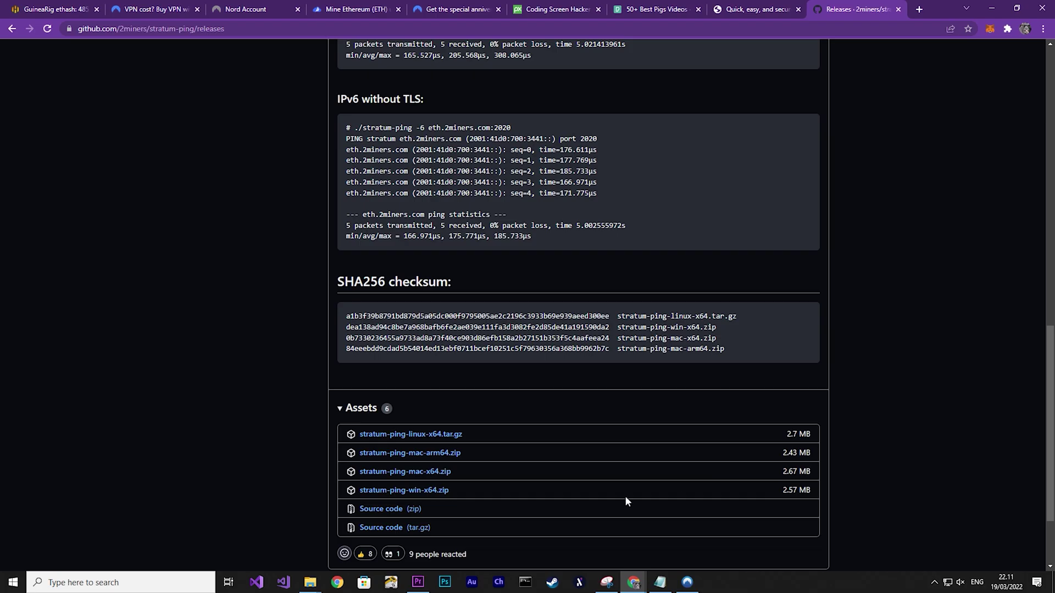
{"action": "left_click", "coordinate": [411, 490]}
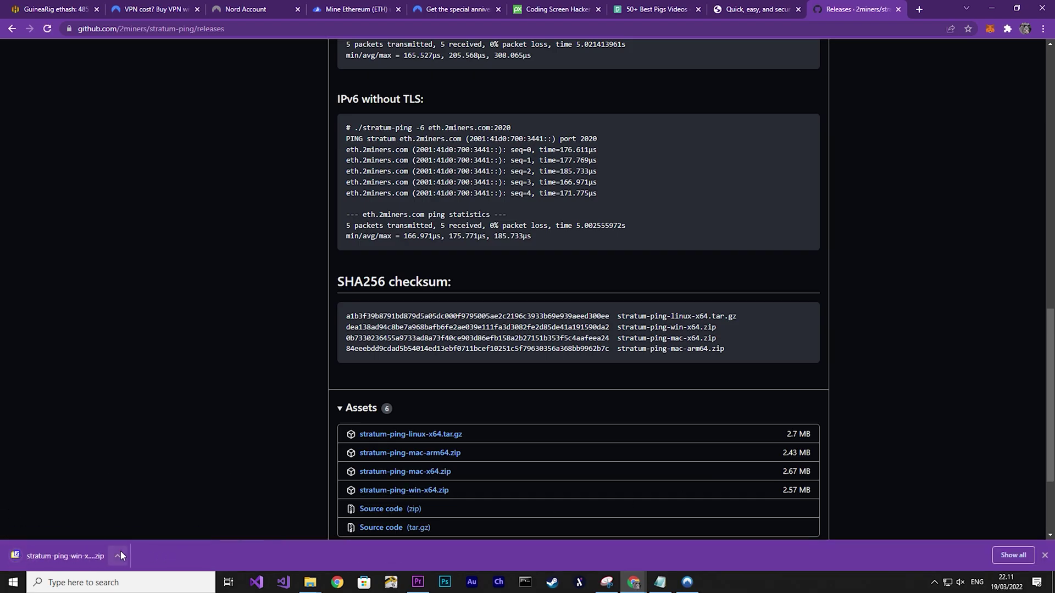
Extract stratum-ping-win-x64.zip with 7-Zip and copy the extracted folder's path
{"action": "left_click", "coordinate": [117, 556]}
{"action": "left_click", "coordinate": [153, 522]}
{"action": "right_click", "coordinate": [290, 303]}
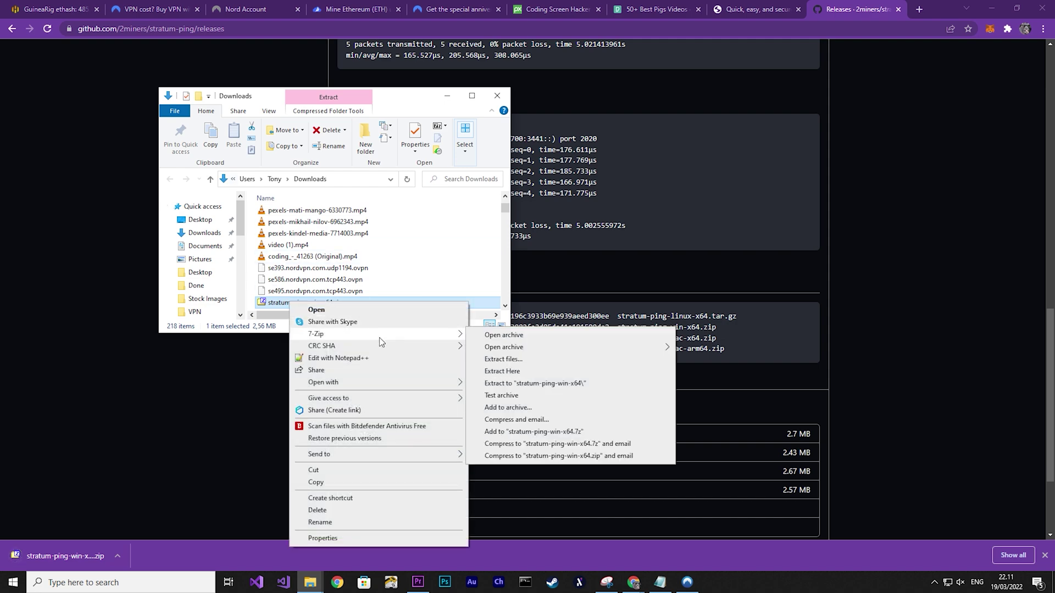
{"action": "left_click", "coordinate": [497, 386]}
{"action": "double_click", "coordinate": [300, 302]}
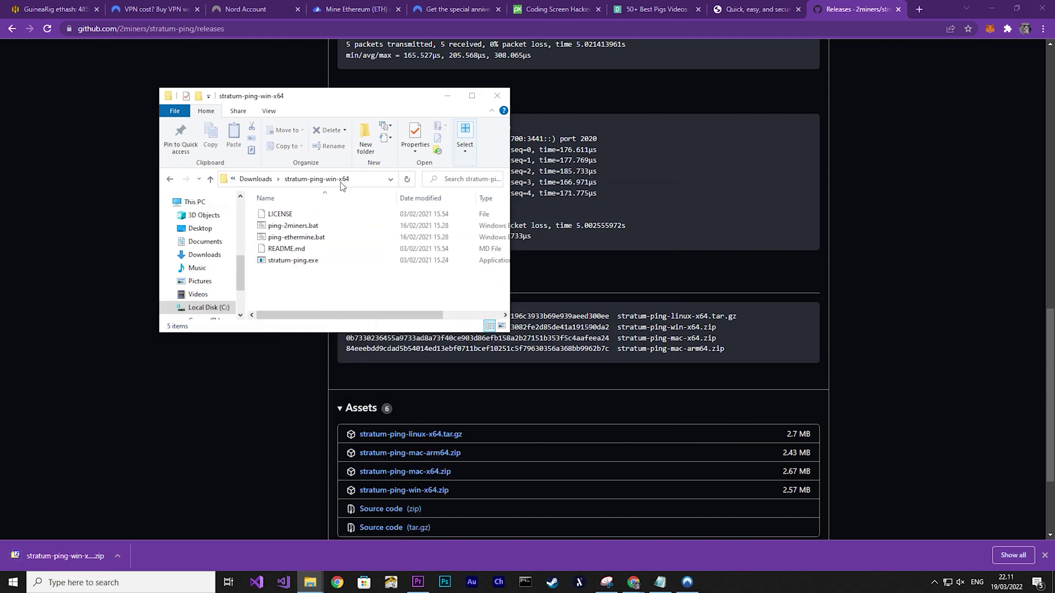
{"action": "left_click", "coordinate": [362, 179]}
{"action": "key", "text": "ctrl+c"}
In cmd, change into the stratum-ping-win-x64 folder, run dir, then run stratum-ping -tls eth-se.flexpool.io:5555
{"action": "key", "text": "super"}
{"action": "type", "text": "cmd"}
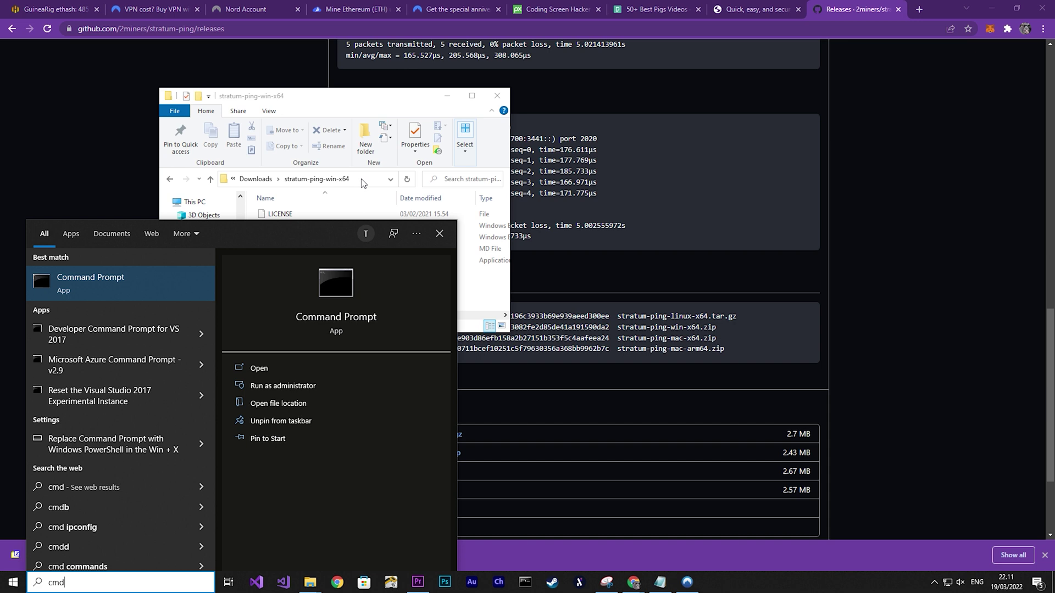
{"action": "key", "text": "Return"}
{"action": "type", "text": "cd"}
{"action": "key", "text": "ctrl+v"}
{"action": "key", "text": "Return"}
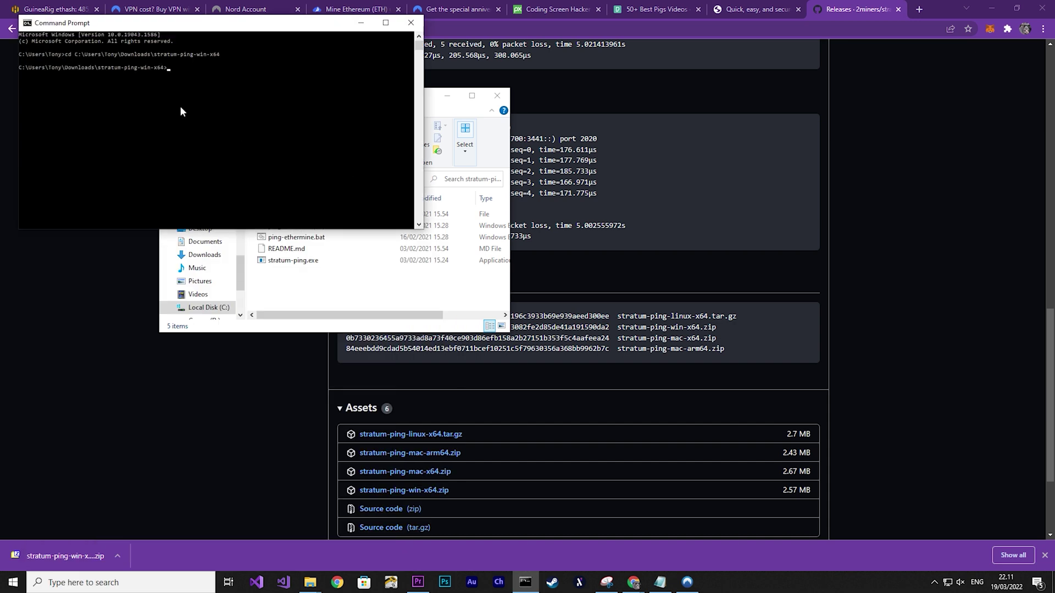
{"action": "type", "text": "dir"}
{"action": "key", "text": "Return"}
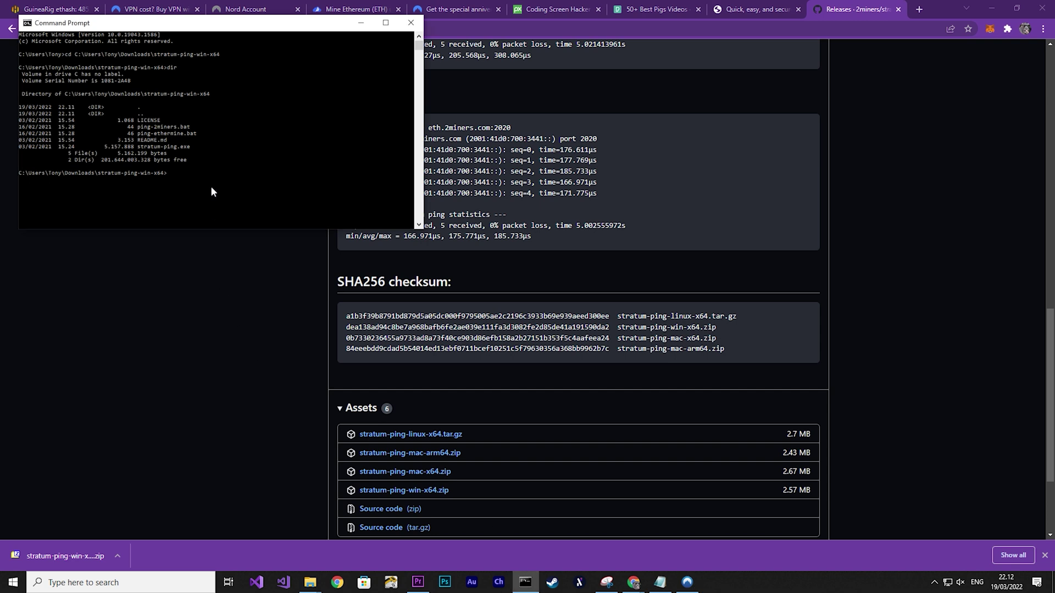
{"action": "type", "text": "stratum-ping -tls eth-se.flexpool.io:5555"}
{"action": "key", "text": "Return"}
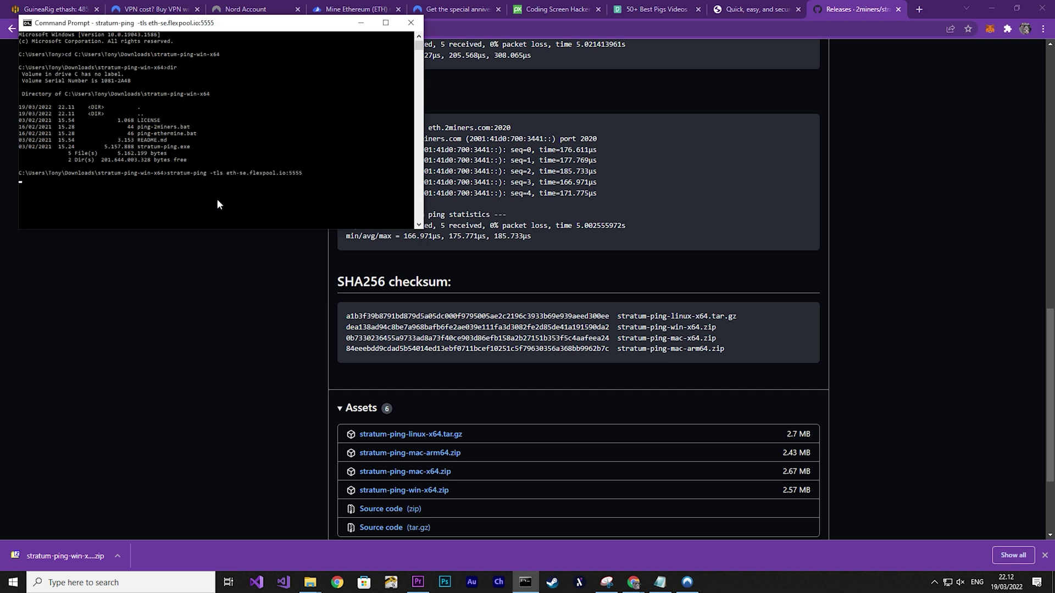